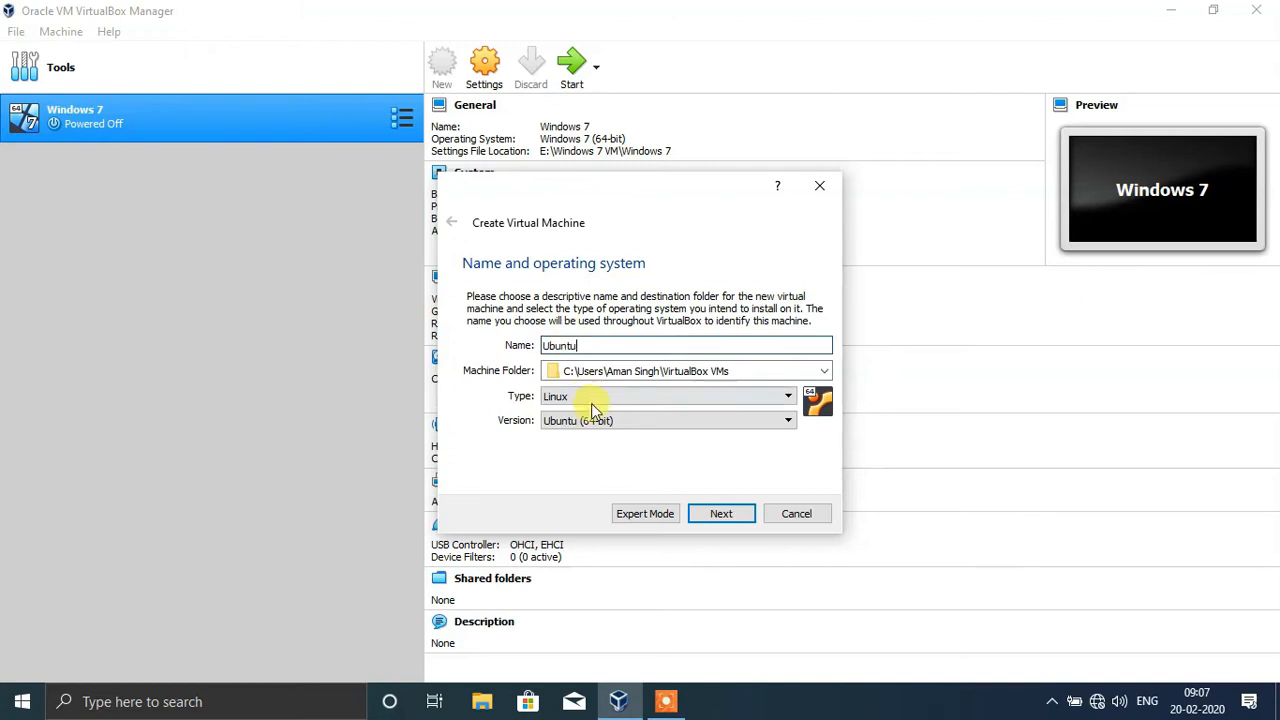
# - Choose Linux as the operating system type and Ubuntu (64-bit) as the version for the new virtual machine
pyautogui.click(609, 421)
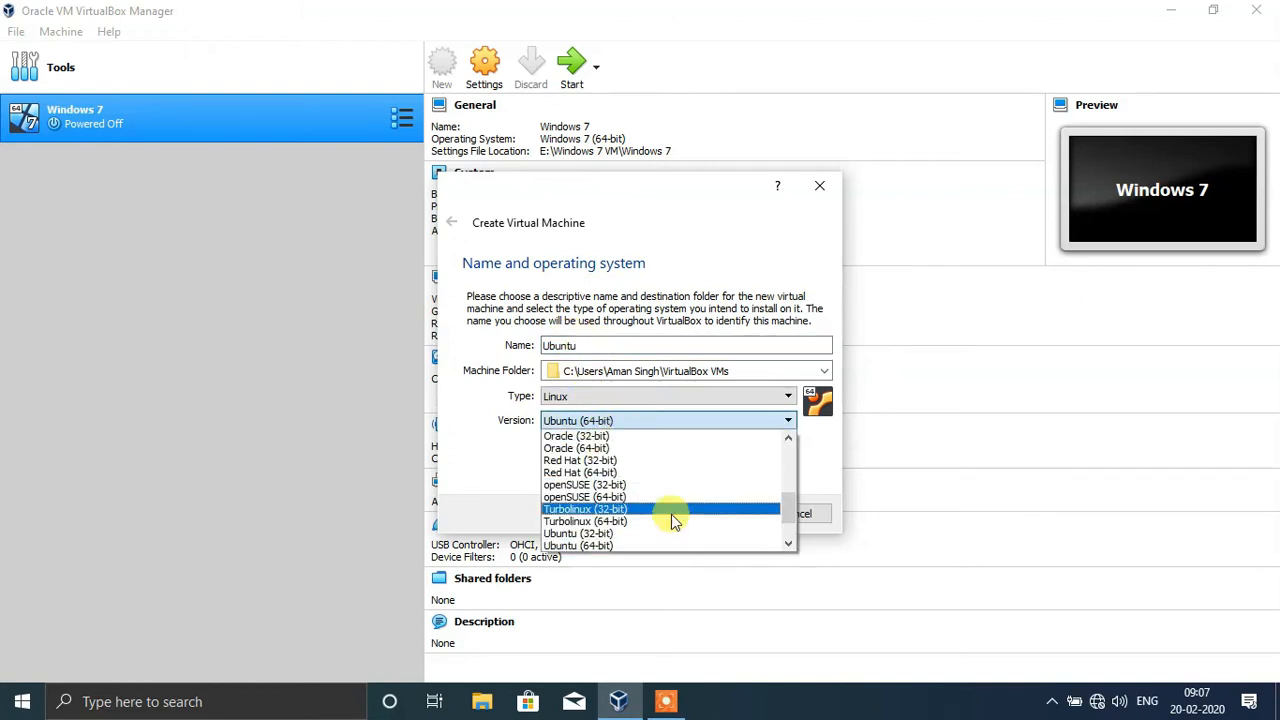
pyautogui.click(600, 546)
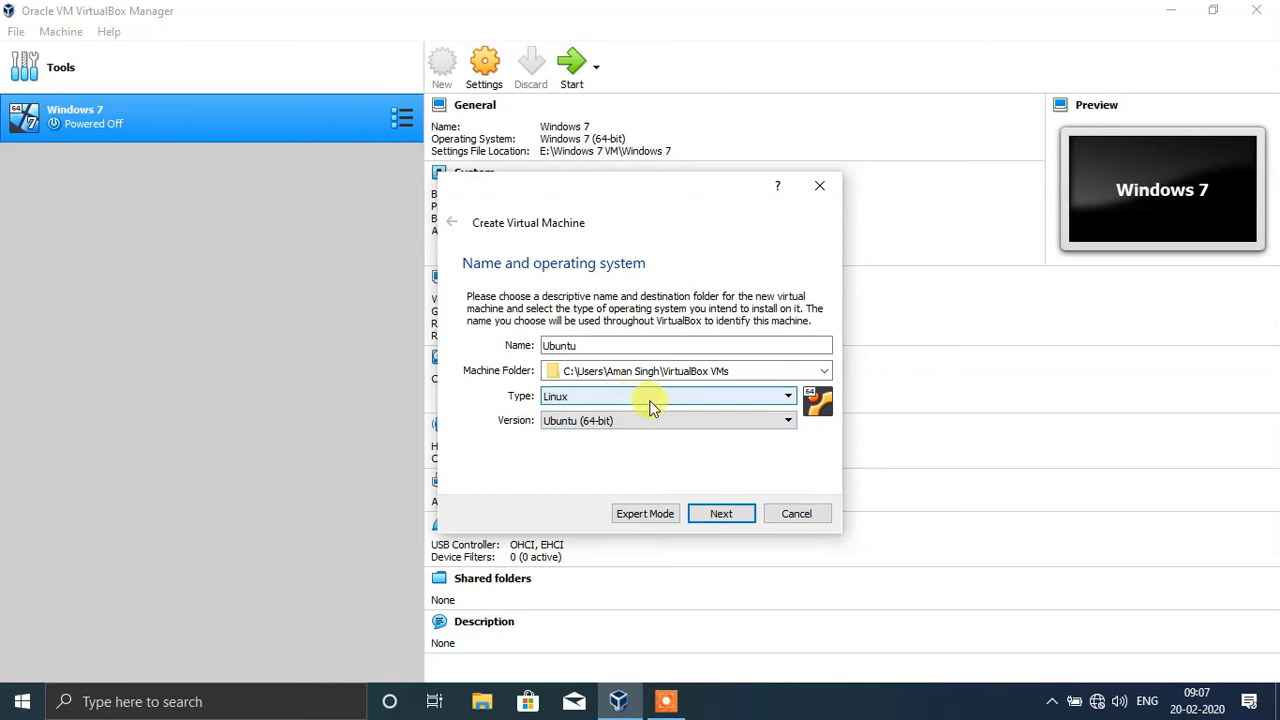
pyautogui.click(603, 398)
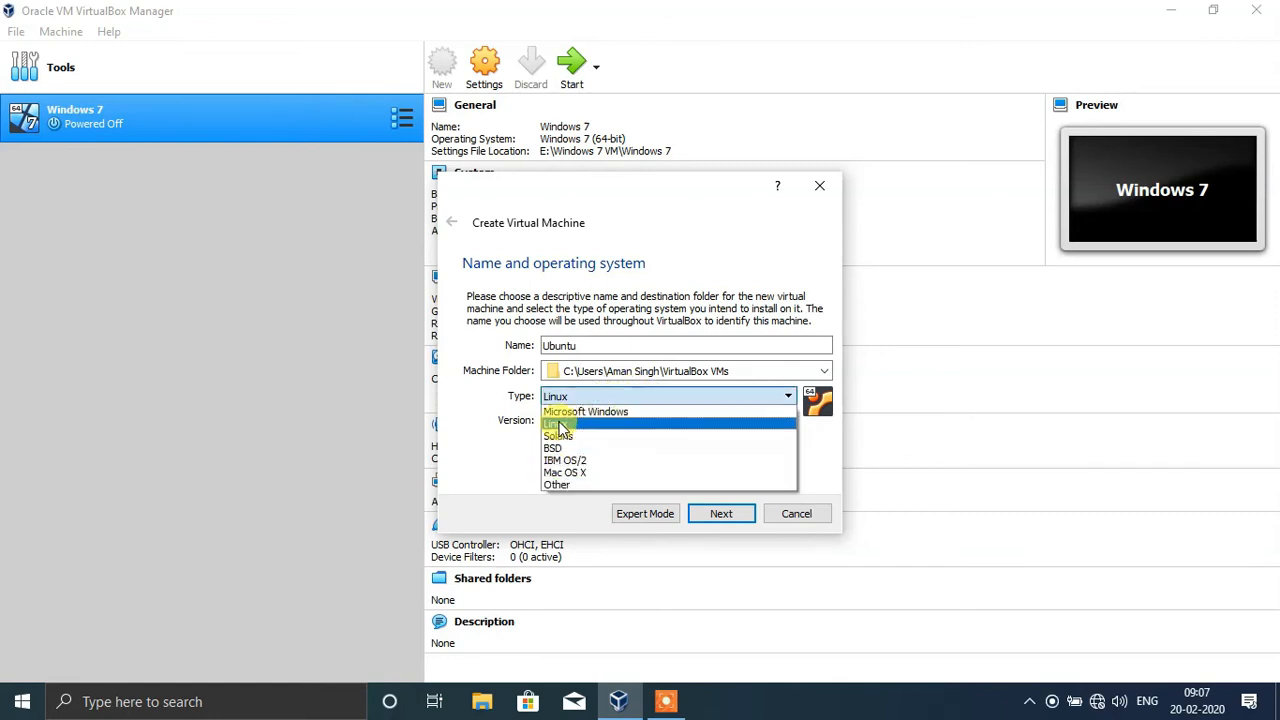
pyautogui.click(590, 430)
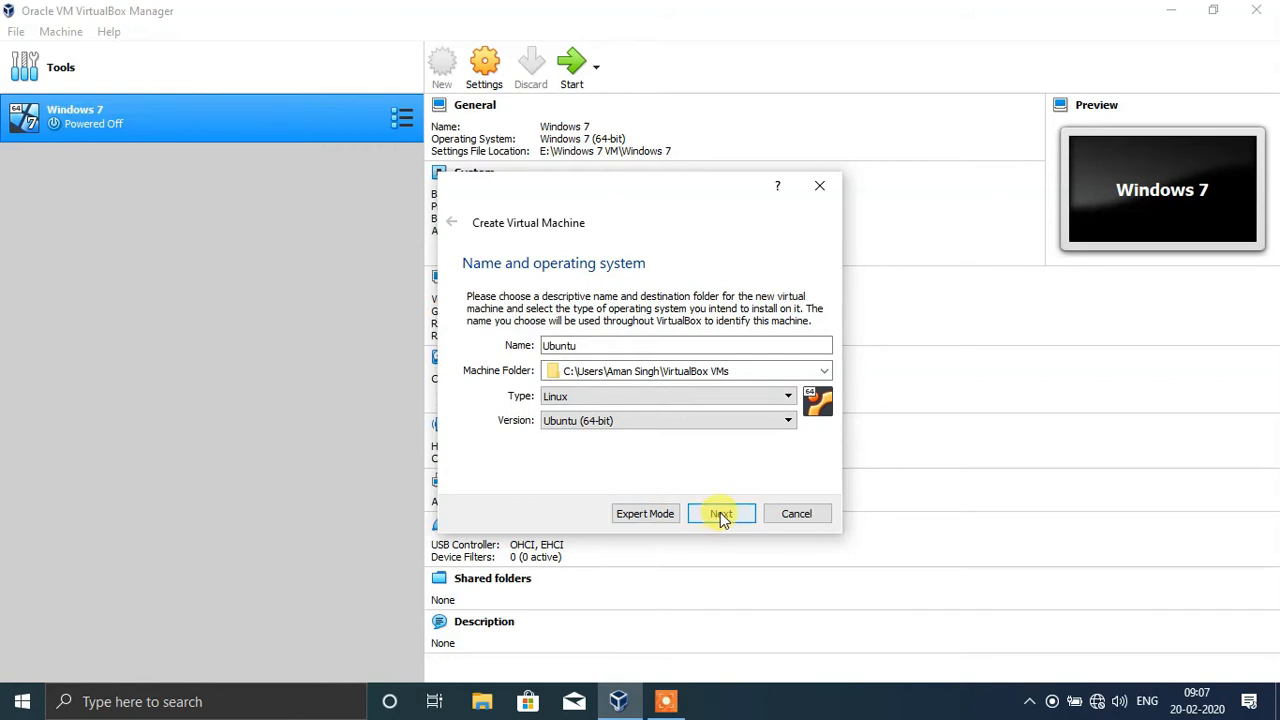
# - Create a folder named Ubuntu VM on Local Disk (E:) and select it as the machine folder
pyautogui.click(825, 373)
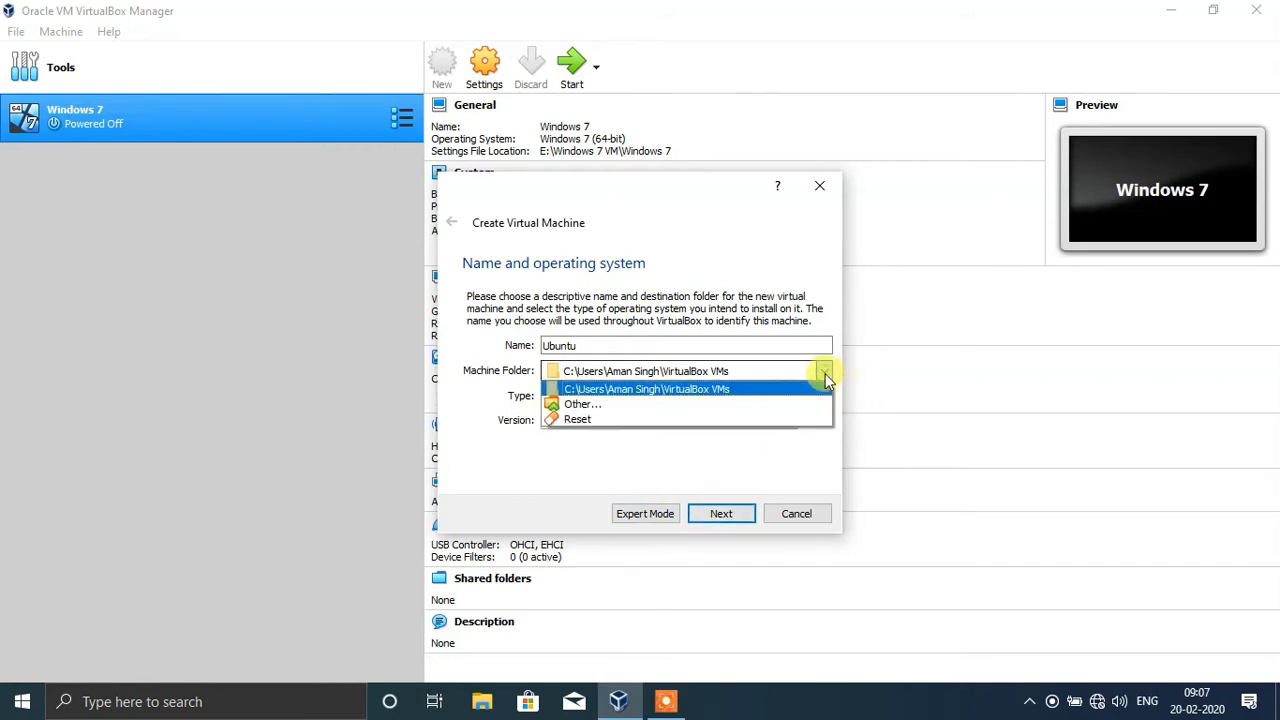
pyautogui.click(608, 405)
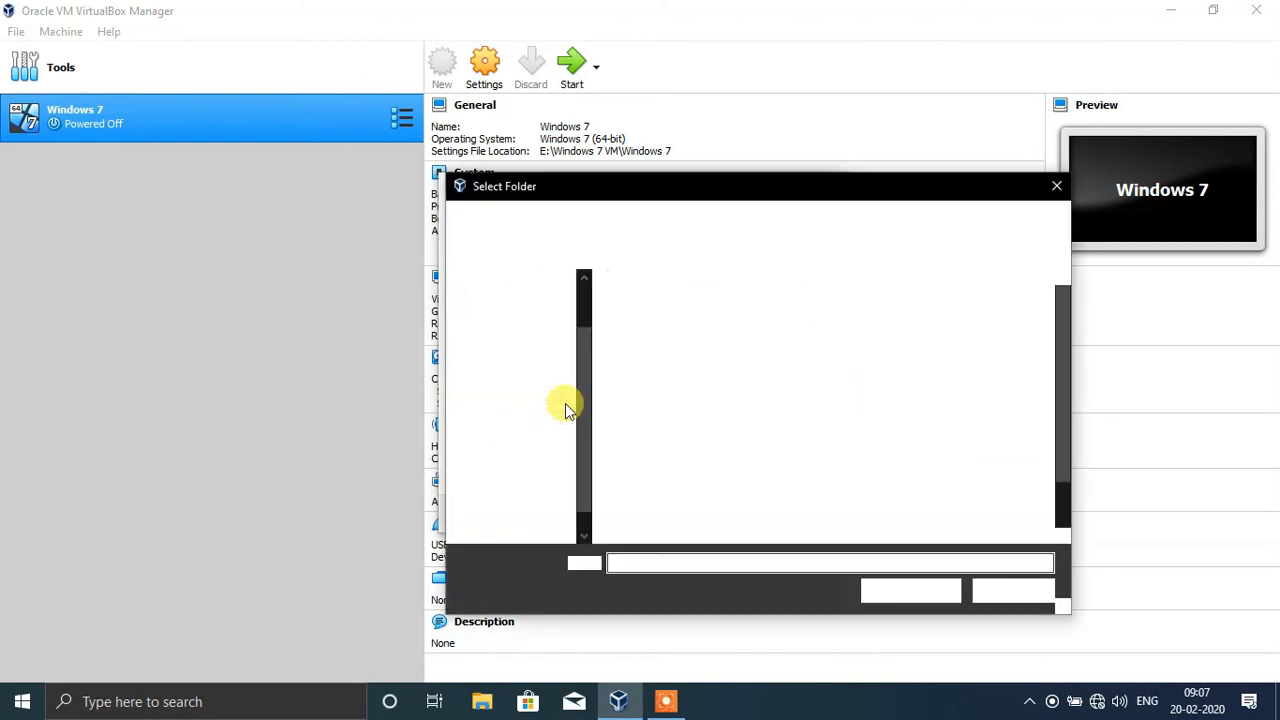
pyautogui.scroll(-4, 578, 430)
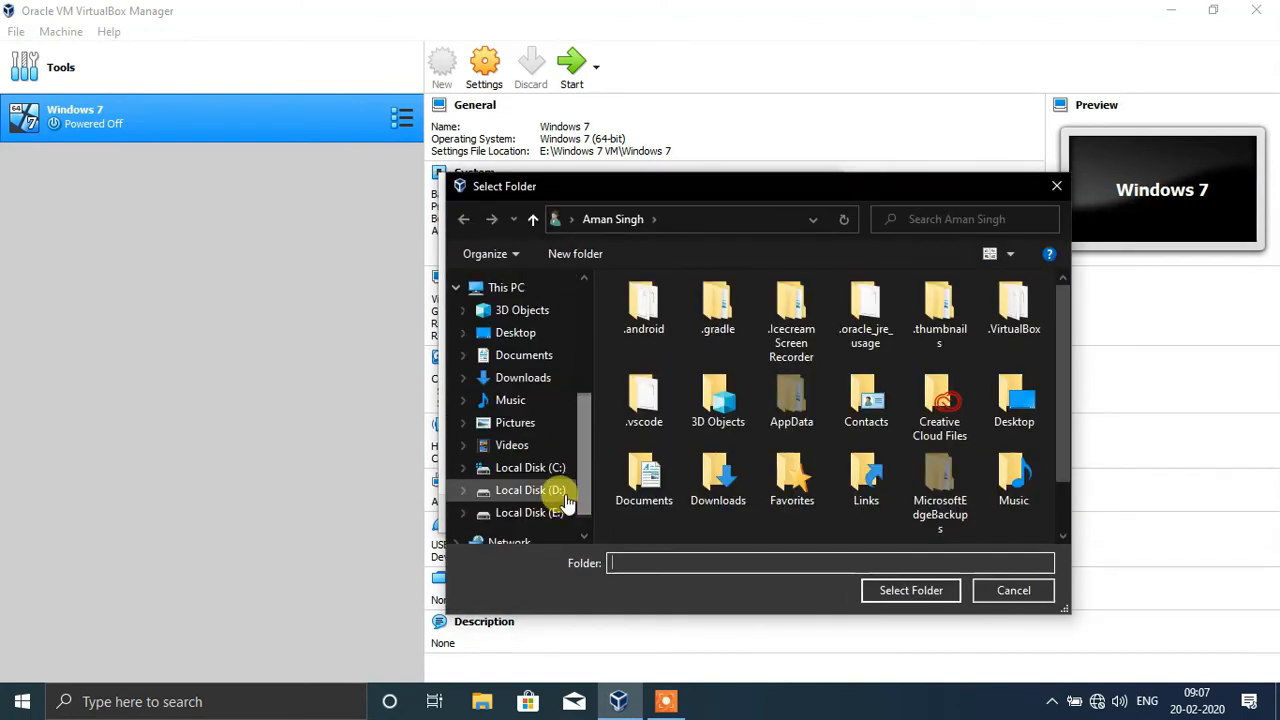
pyautogui.click(549, 498)
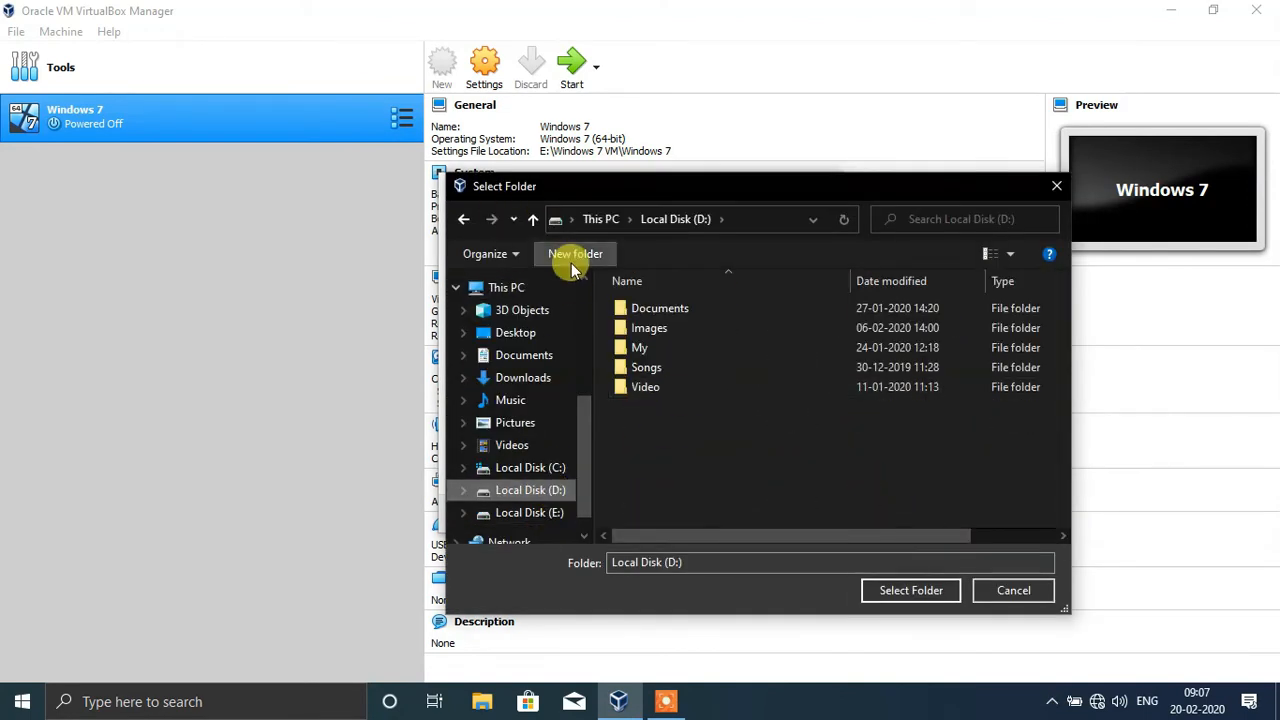
pyautogui.click(535, 514)
pyautogui.click(572, 253)
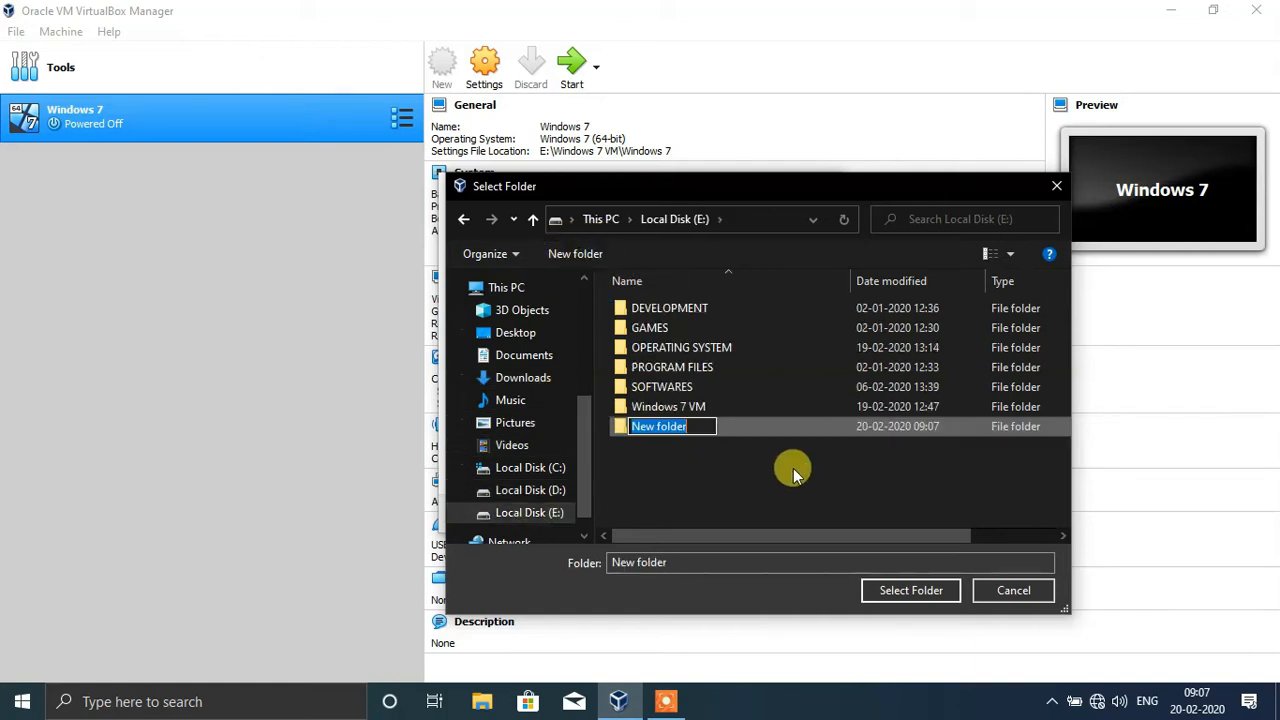
pyautogui.write('Ubuntu VM')
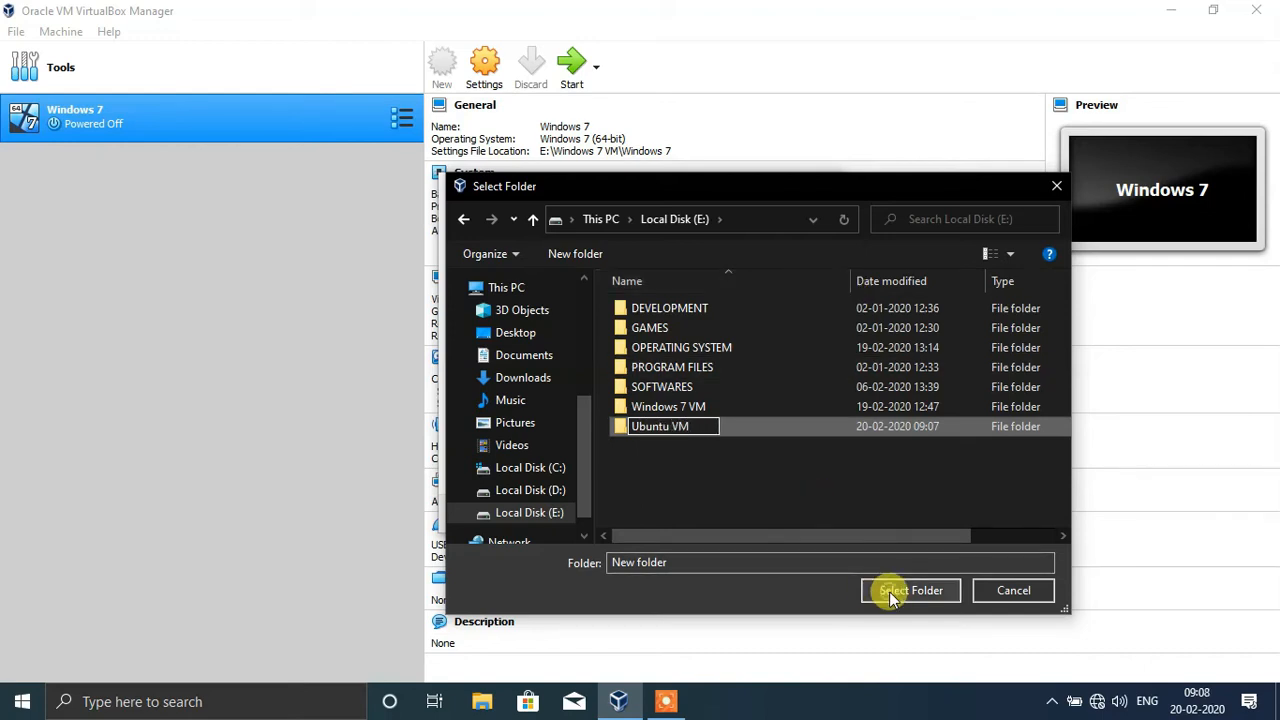
pyautogui.click(803, 426)
pyautogui.doubleClick(757, 427)
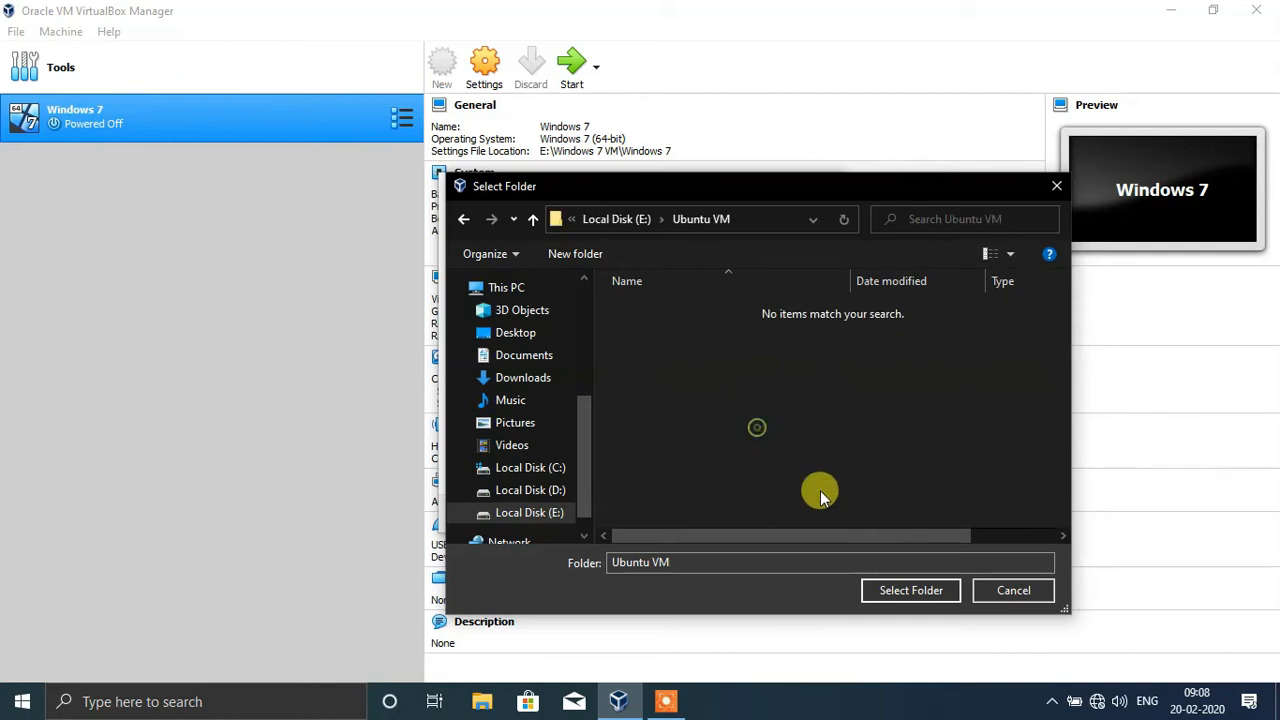
pyautogui.click(893, 592)
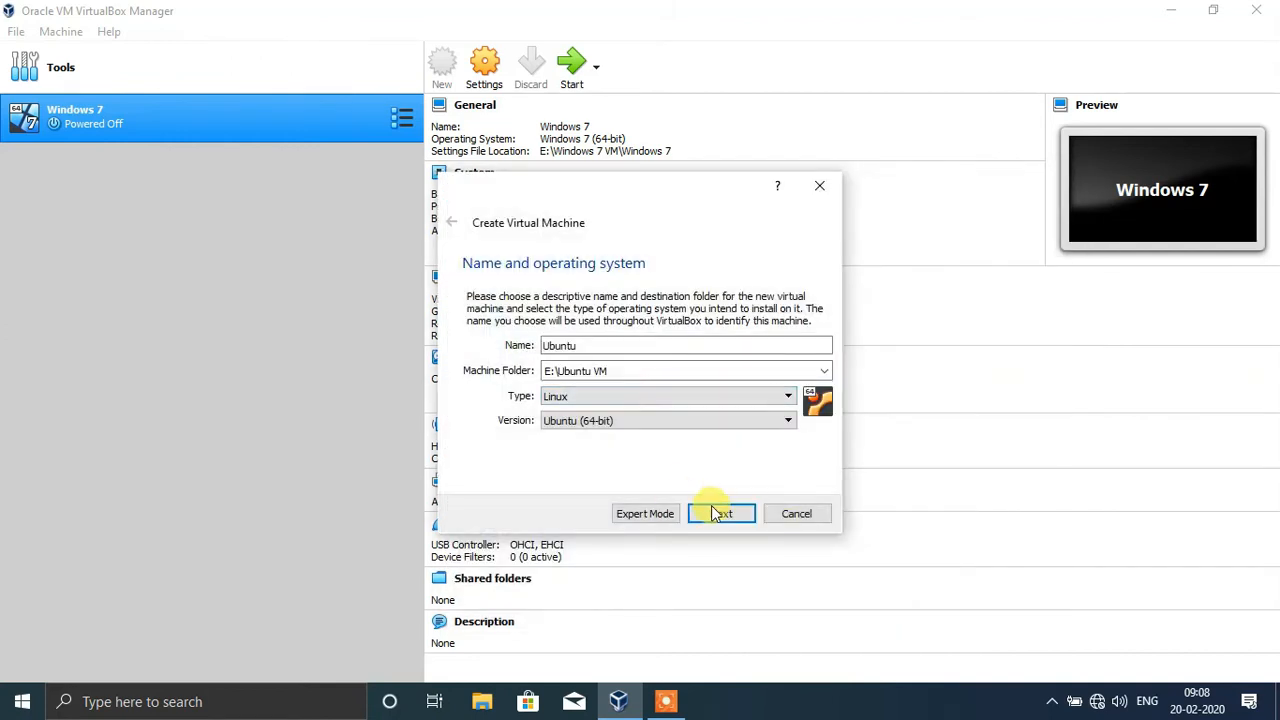
# - Continue to the memory size setting and allocate 4096 MB of RAM to the virtual machine
pyautogui.click(720, 516)
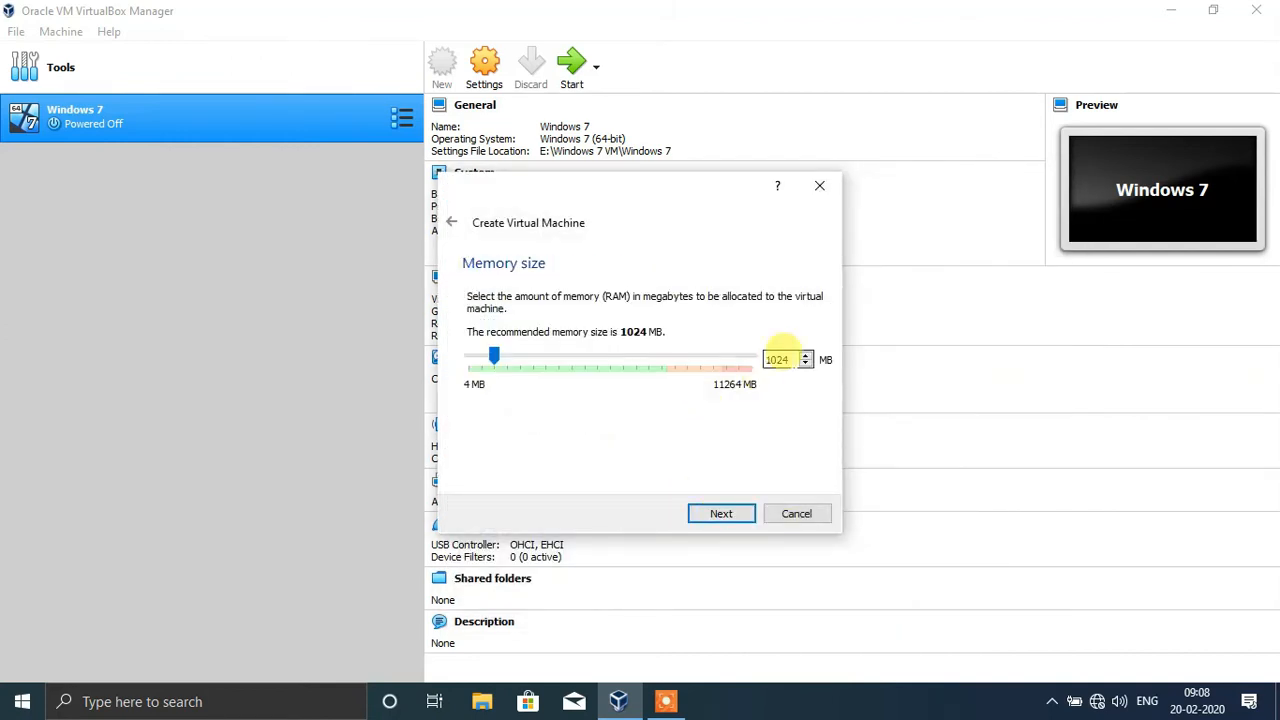
pyautogui.write('4096')
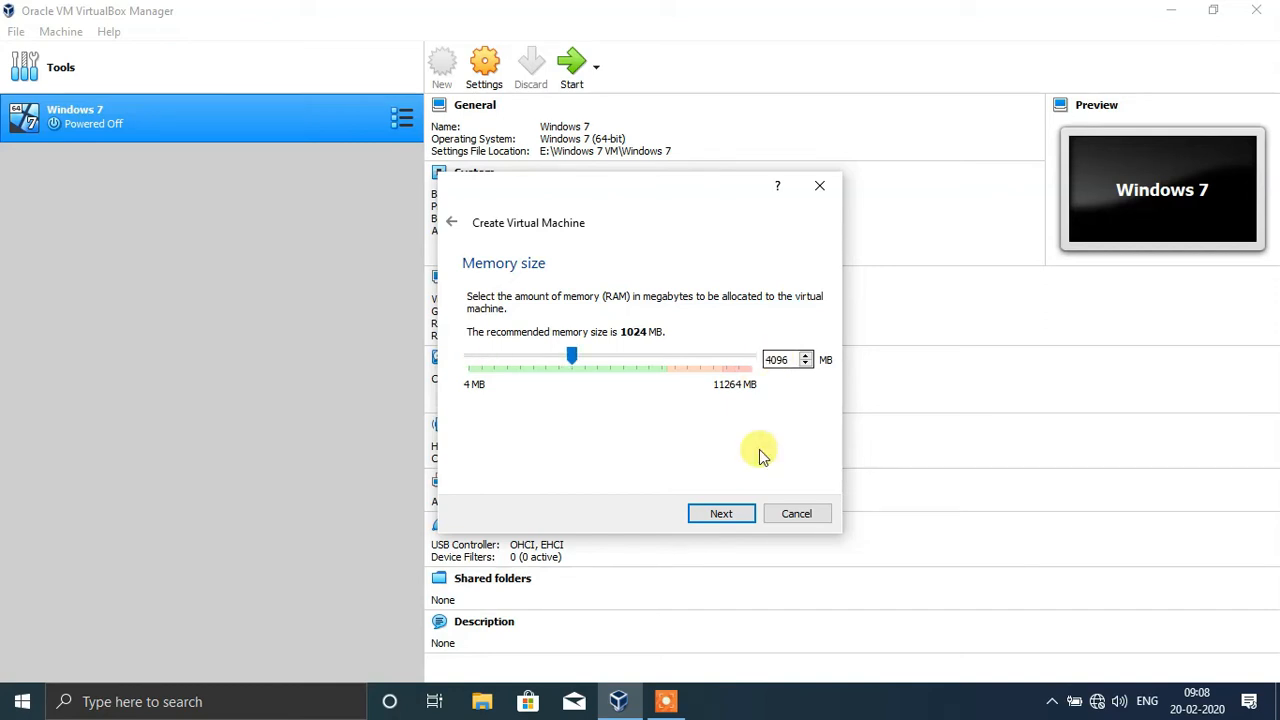
pyautogui.click(718, 515)
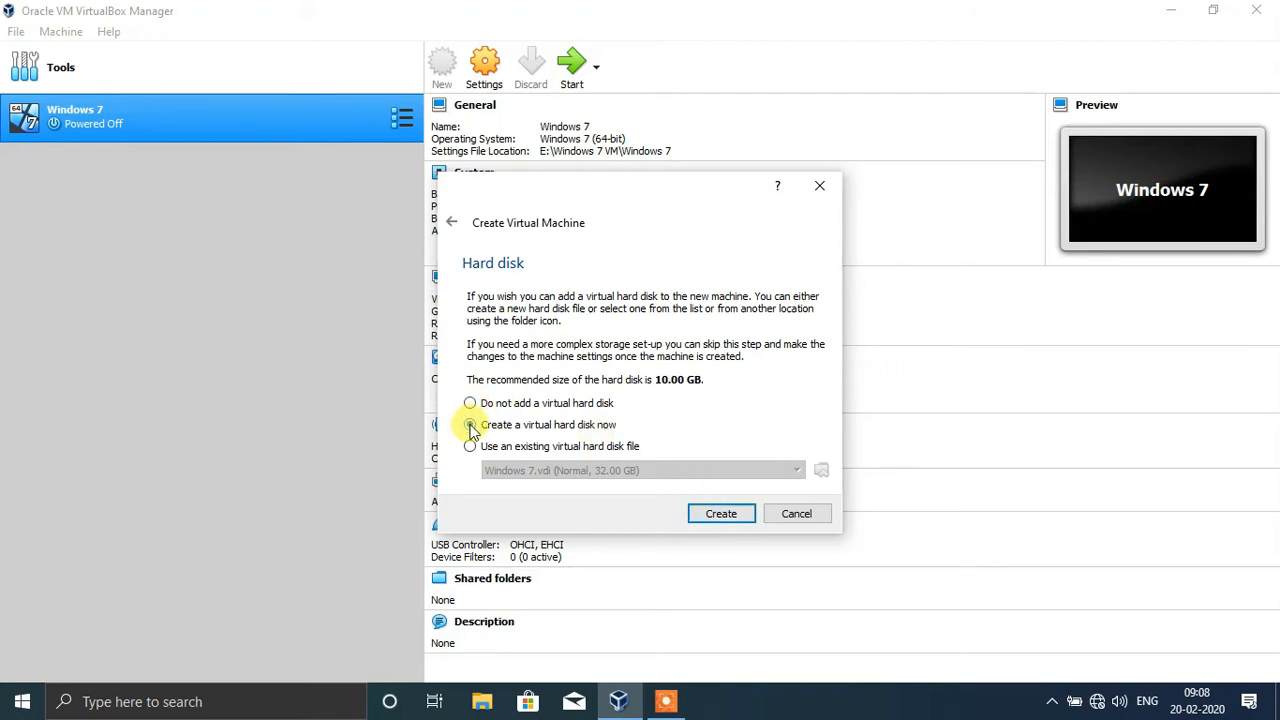
# - Create a new dynamically allocated VDI virtual hard disk with a size of 20 GB for the machine
pyautogui.click(721, 514)
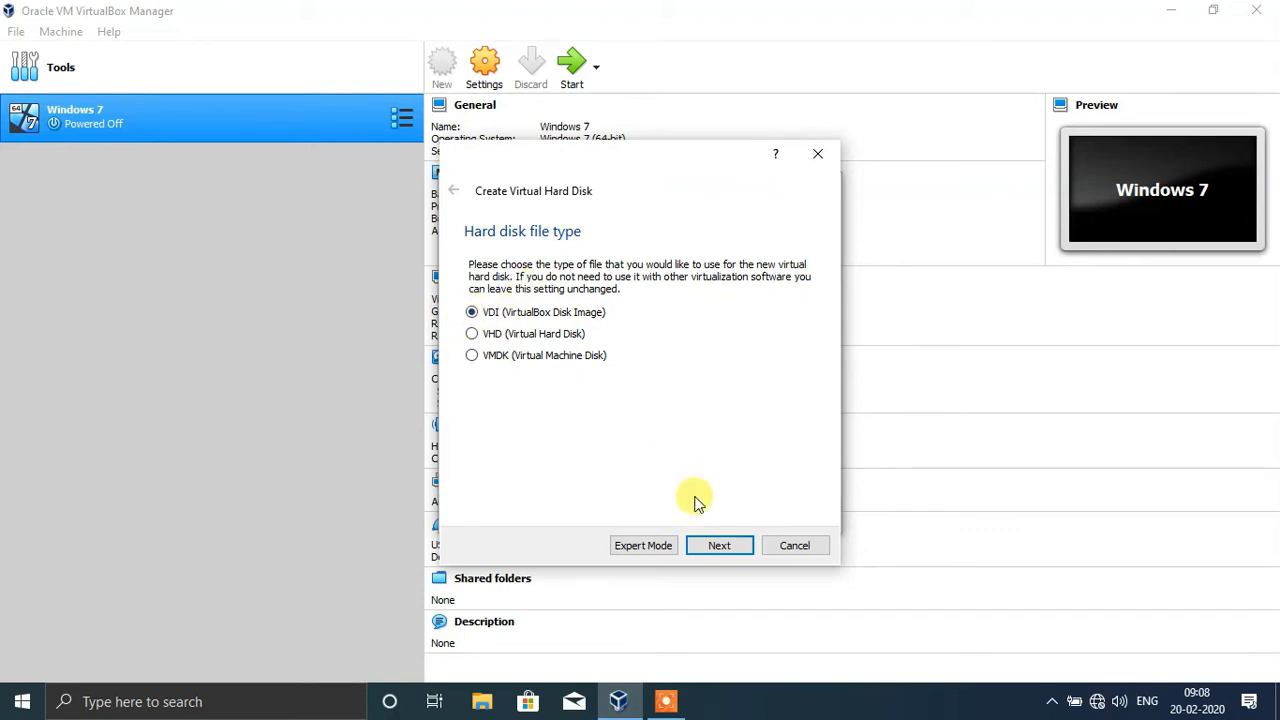
pyautogui.click(719, 549)
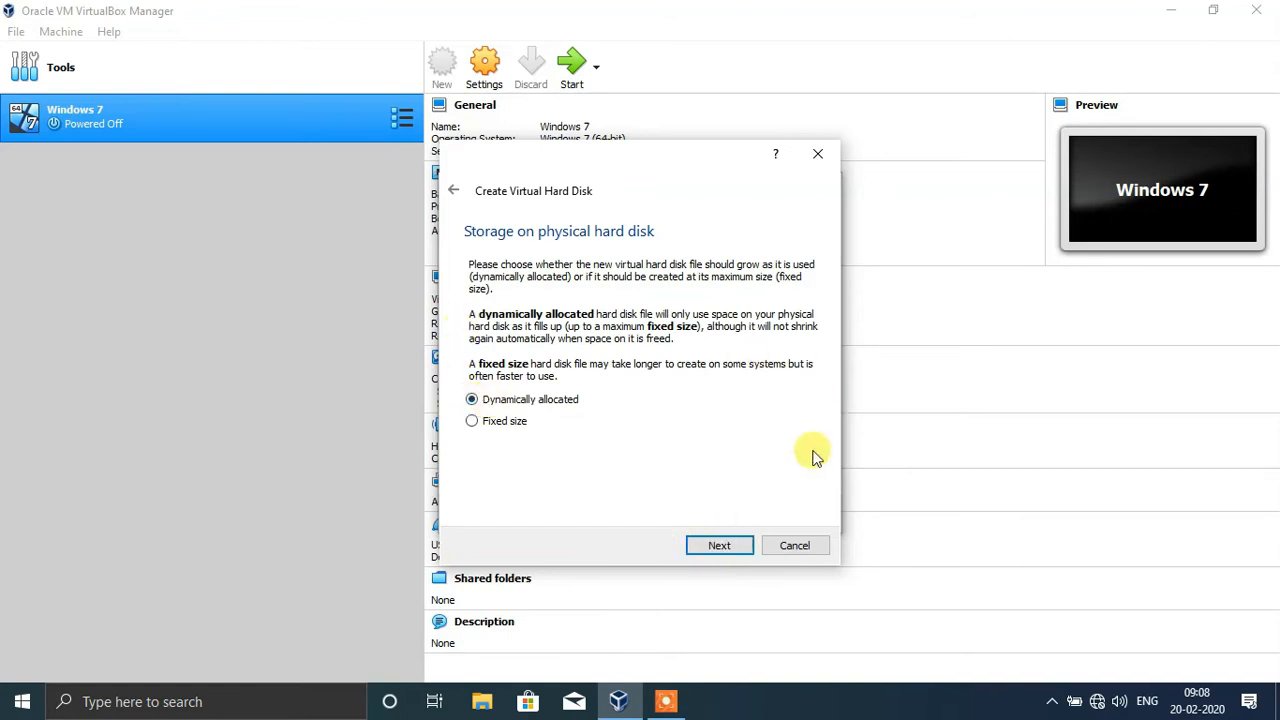
pyautogui.click(728, 549)
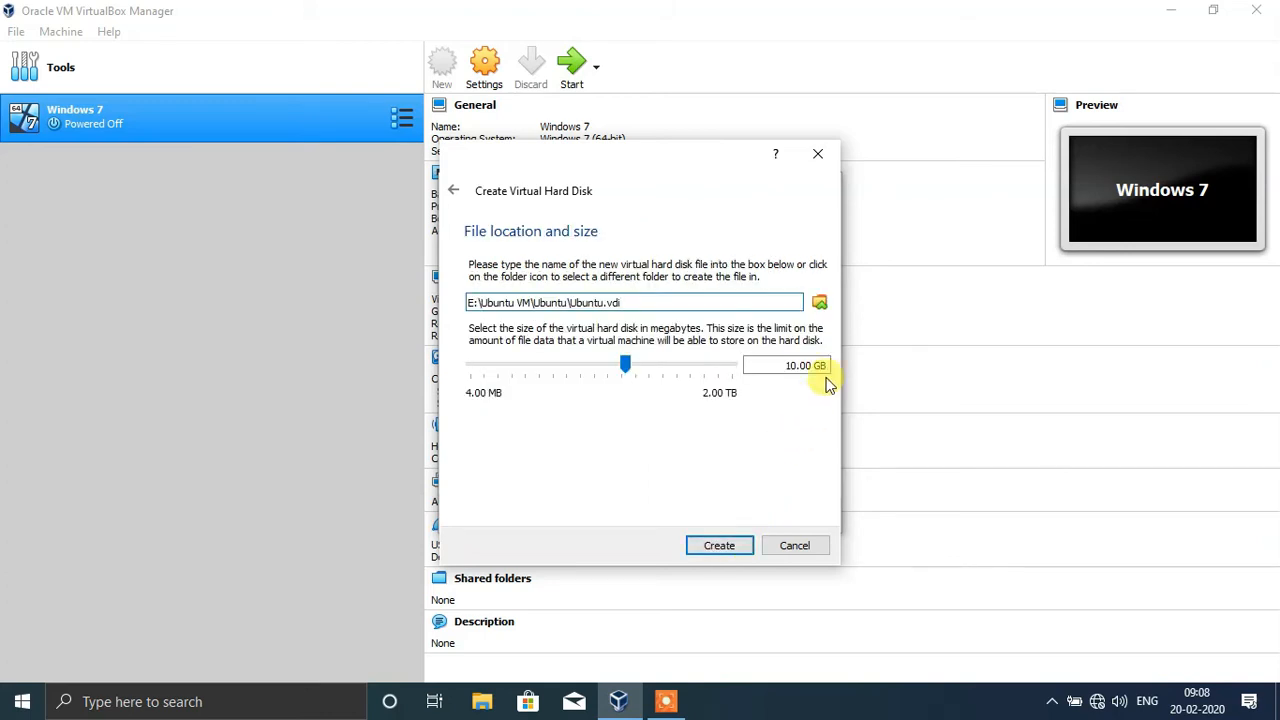
pyautogui.click(789, 364)
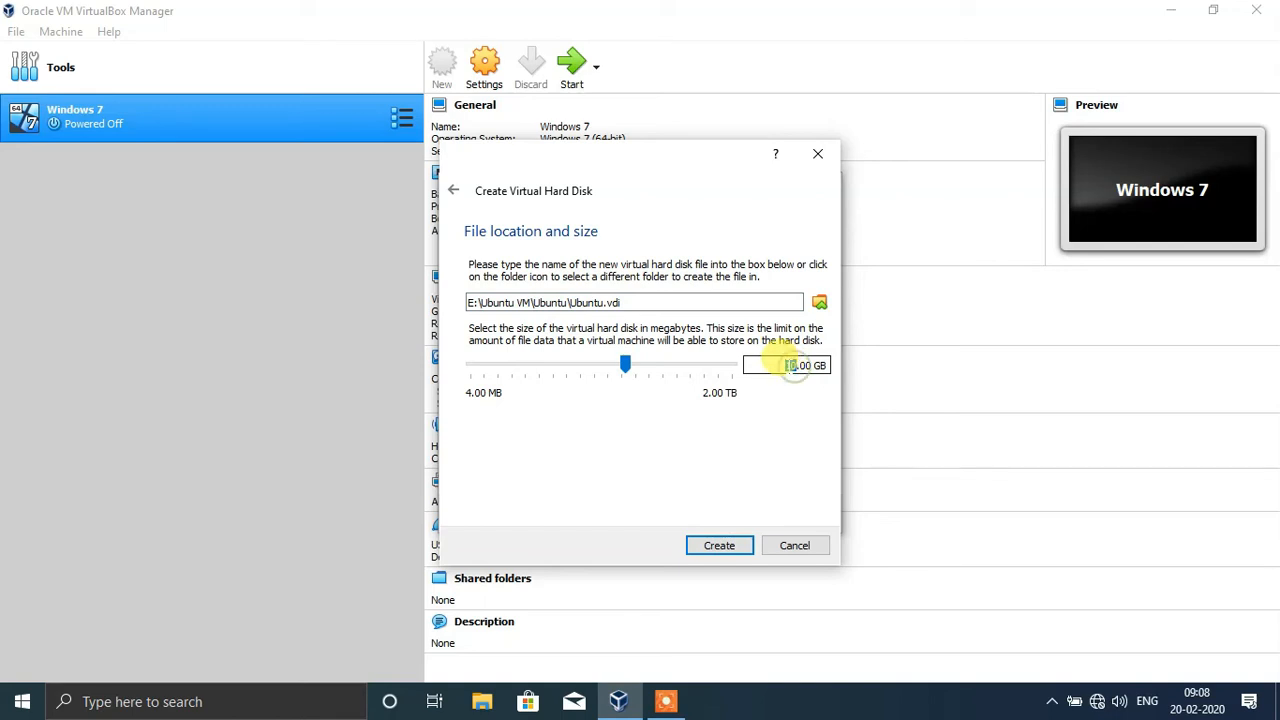
pyautogui.doubleClick(791, 366)
pyautogui.write('20')
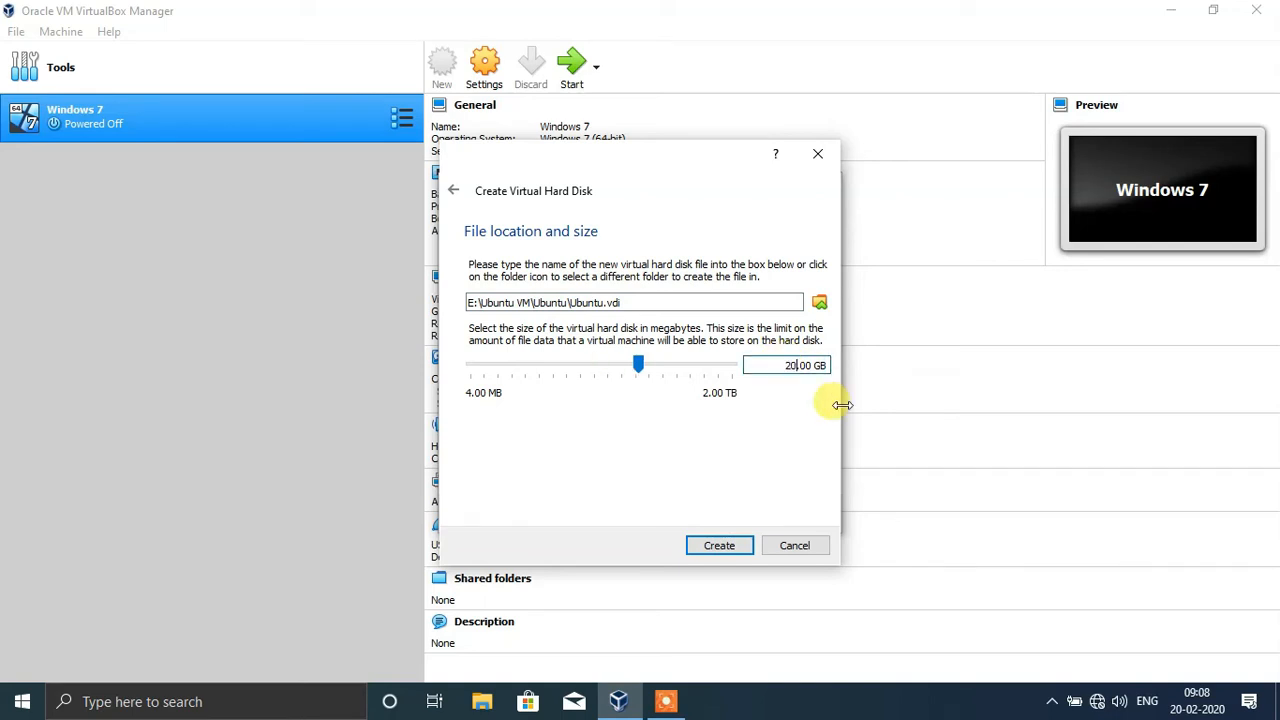
pyautogui.click(719, 546)
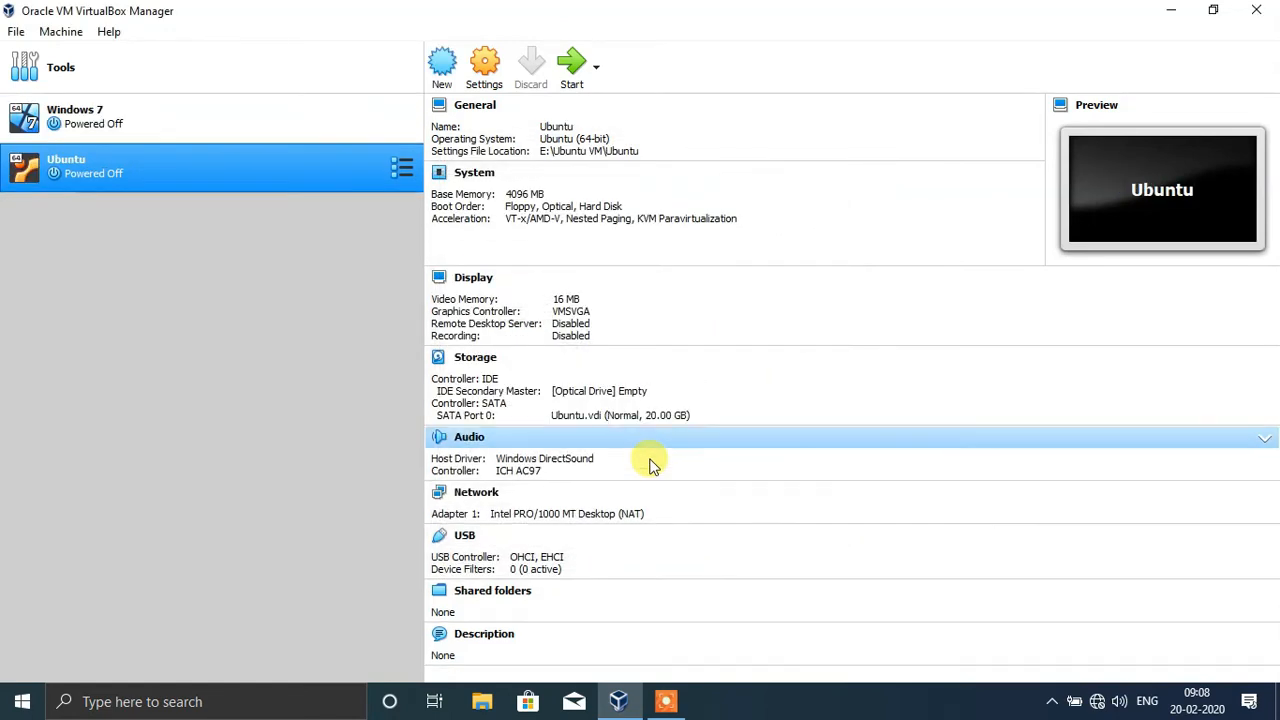
# - In the Ubuntu machine's general settings, set both Shared Clipboard and Drag'n'Drop to Bidirectional
pyautogui.rightClick(330, 168)
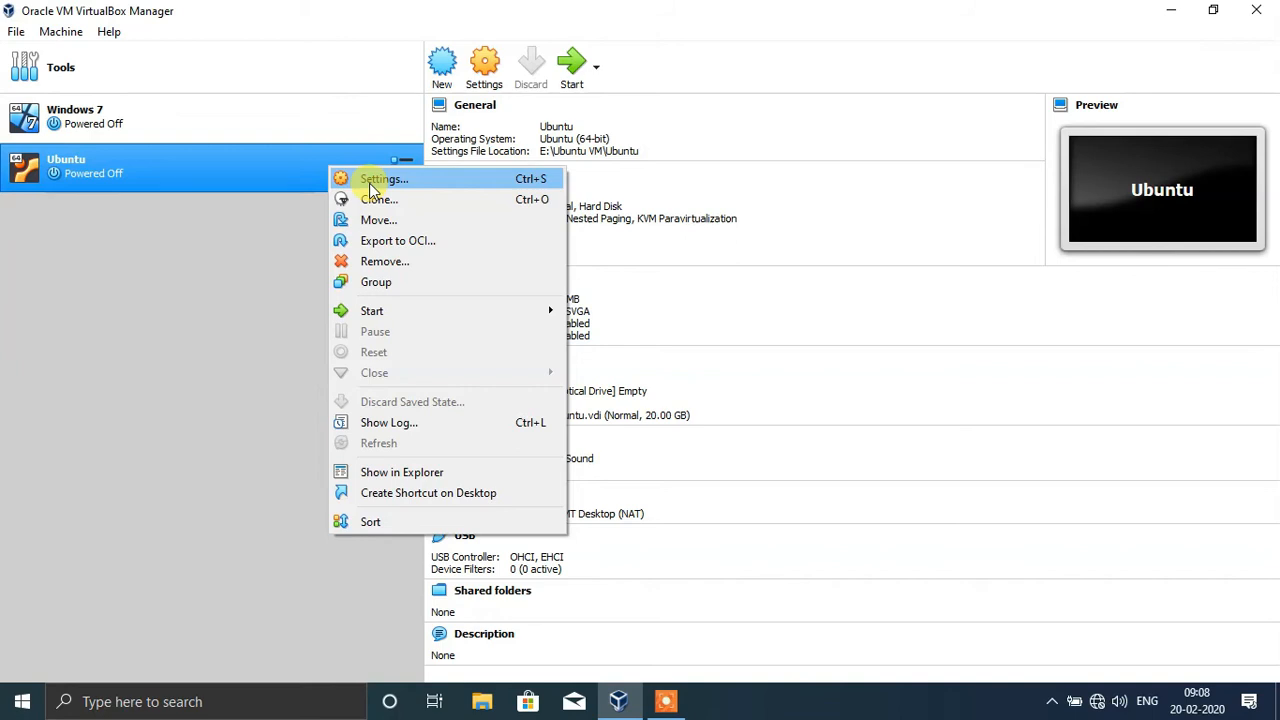
pyautogui.click(370, 184)
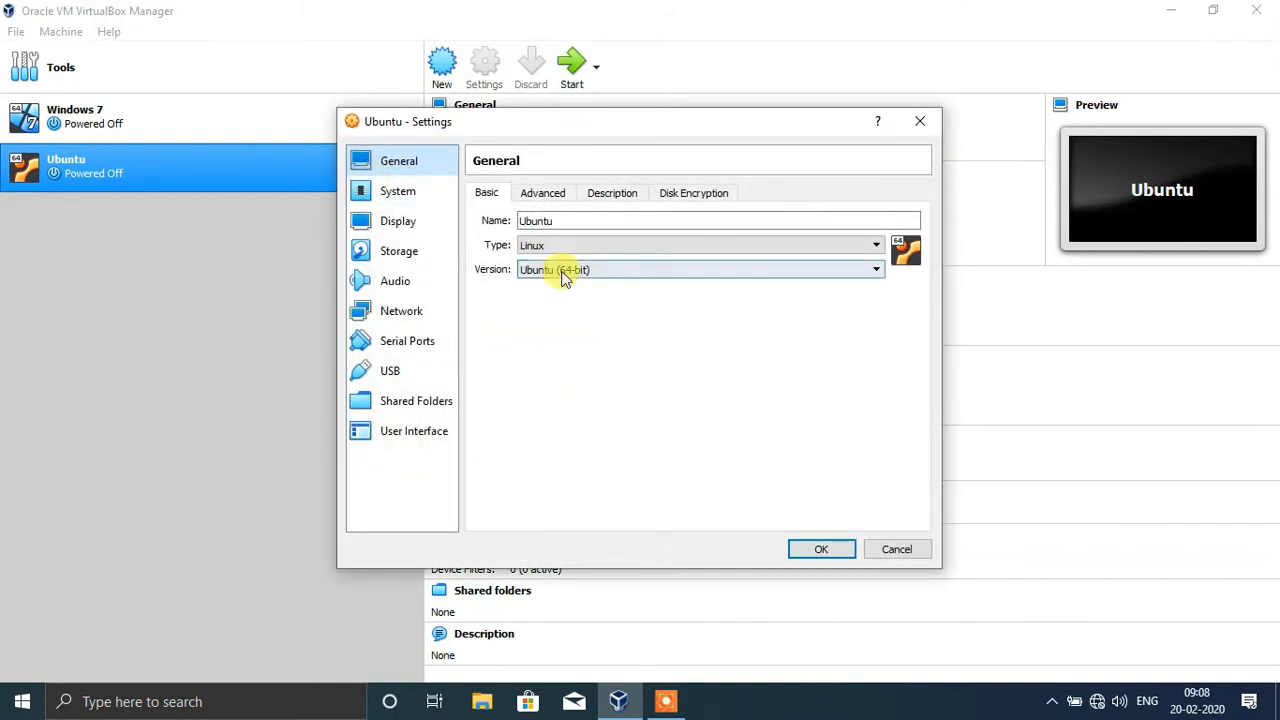
pyautogui.click(545, 195)
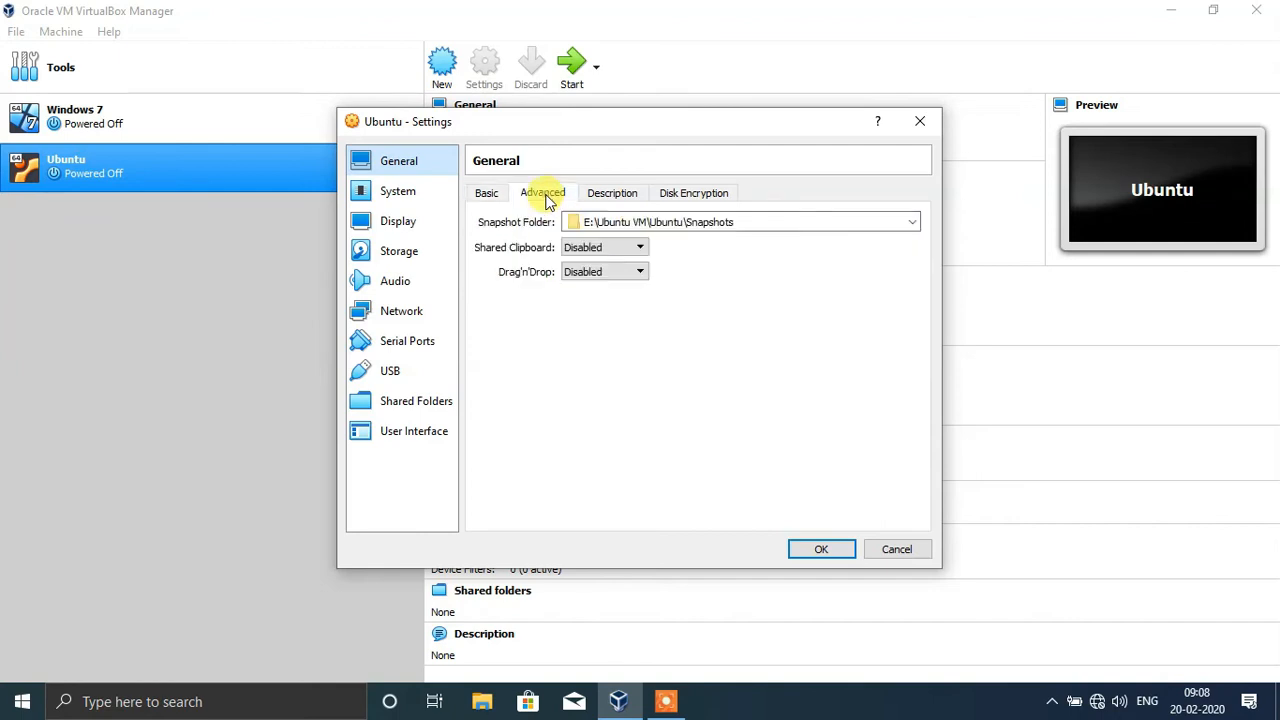
pyautogui.click(613, 250)
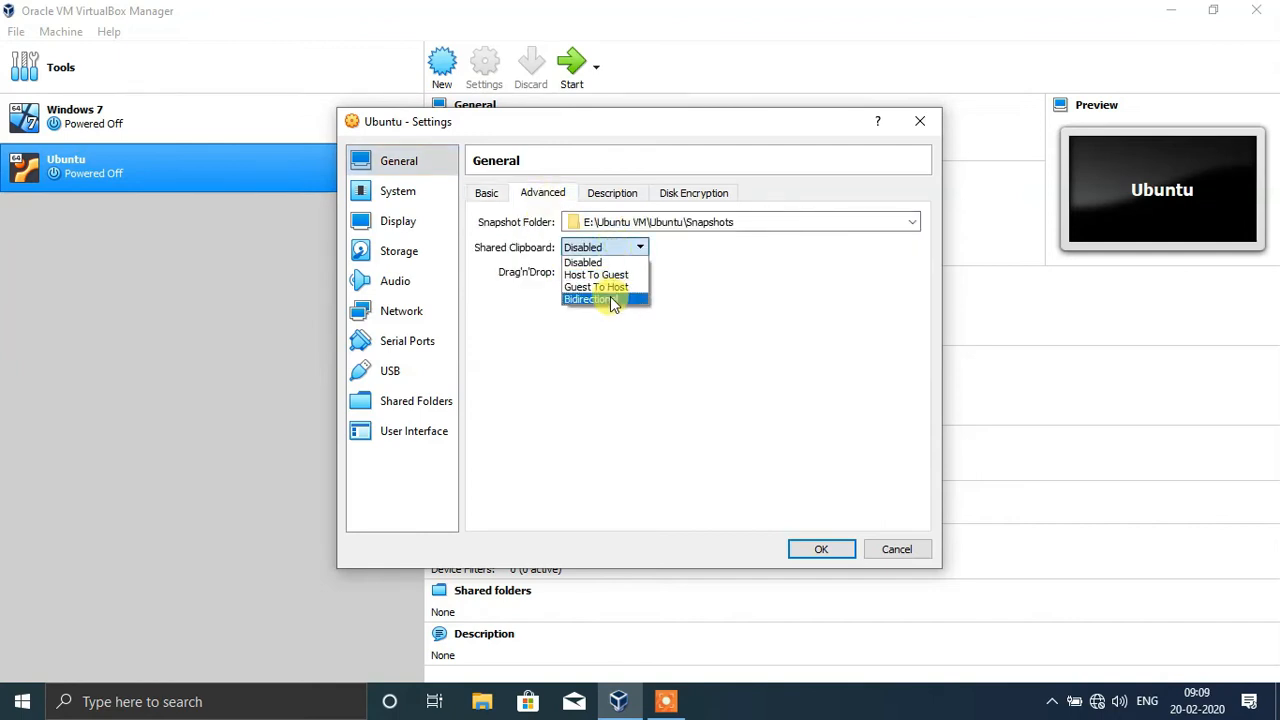
pyautogui.click(610, 300)
pyautogui.click(607, 273)
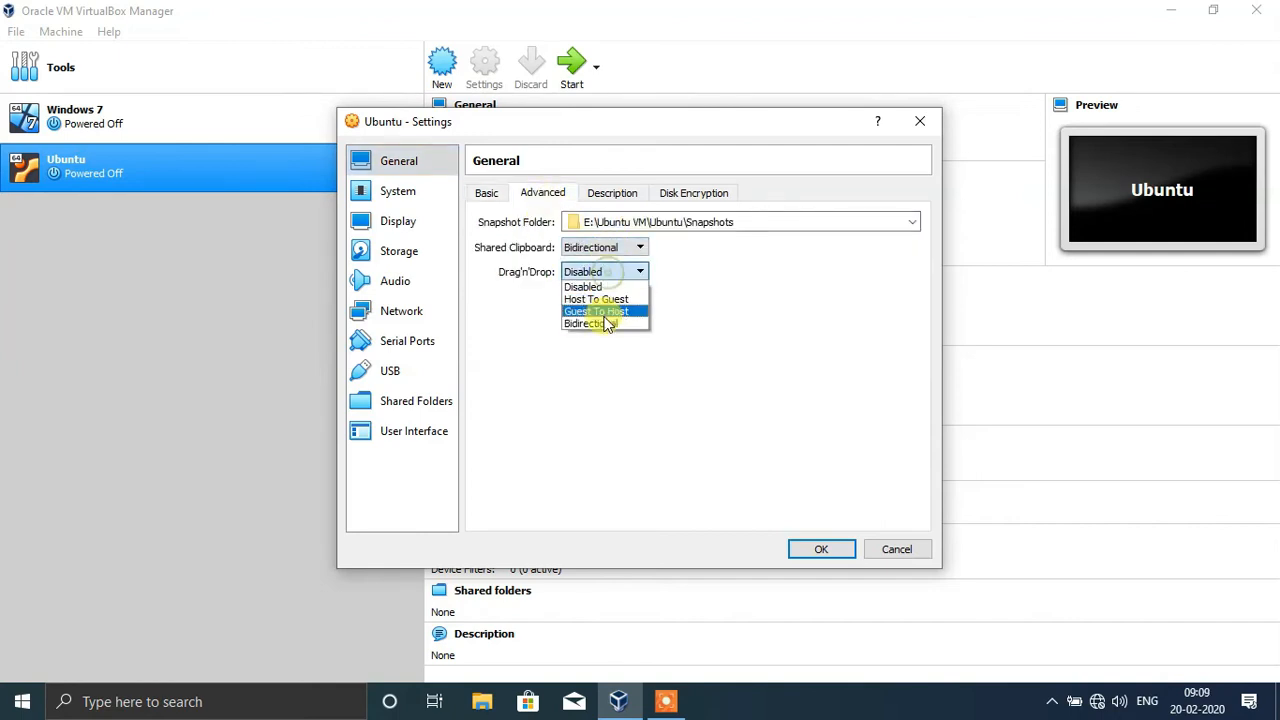
pyautogui.click(604, 325)
pyautogui.click(614, 195)
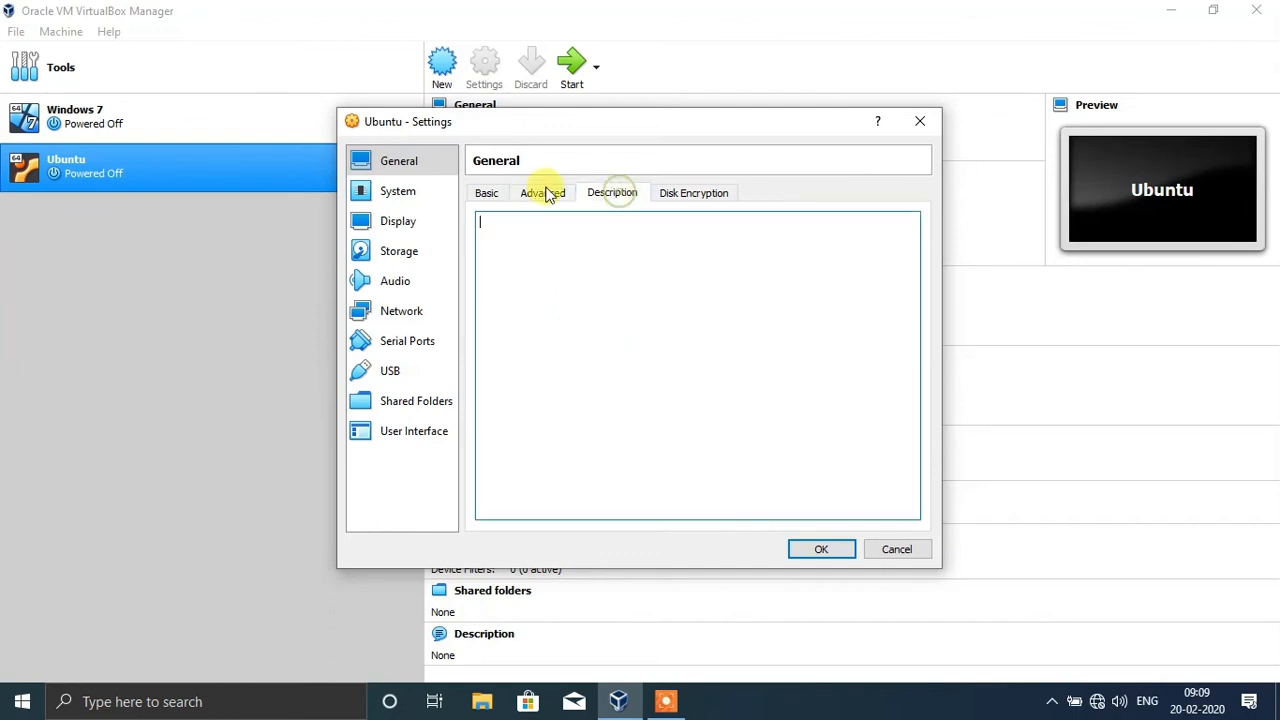
# - Set the Ubuntu machine's processor count to 4 and check its acceleration and motherboard settings
pyautogui.click(424, 192)
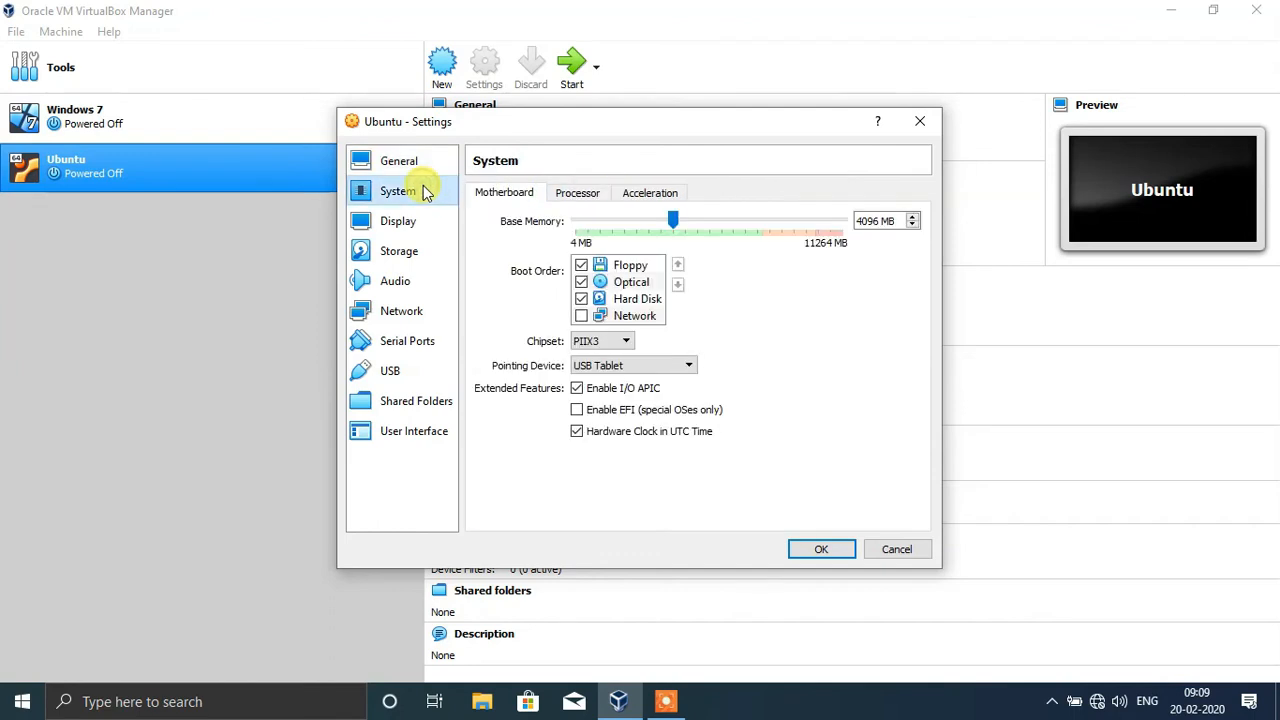
pyautogui.click(577, 195)
pyautogui.moveTo(580, 218); pyautogui.dragTo(683, 223)
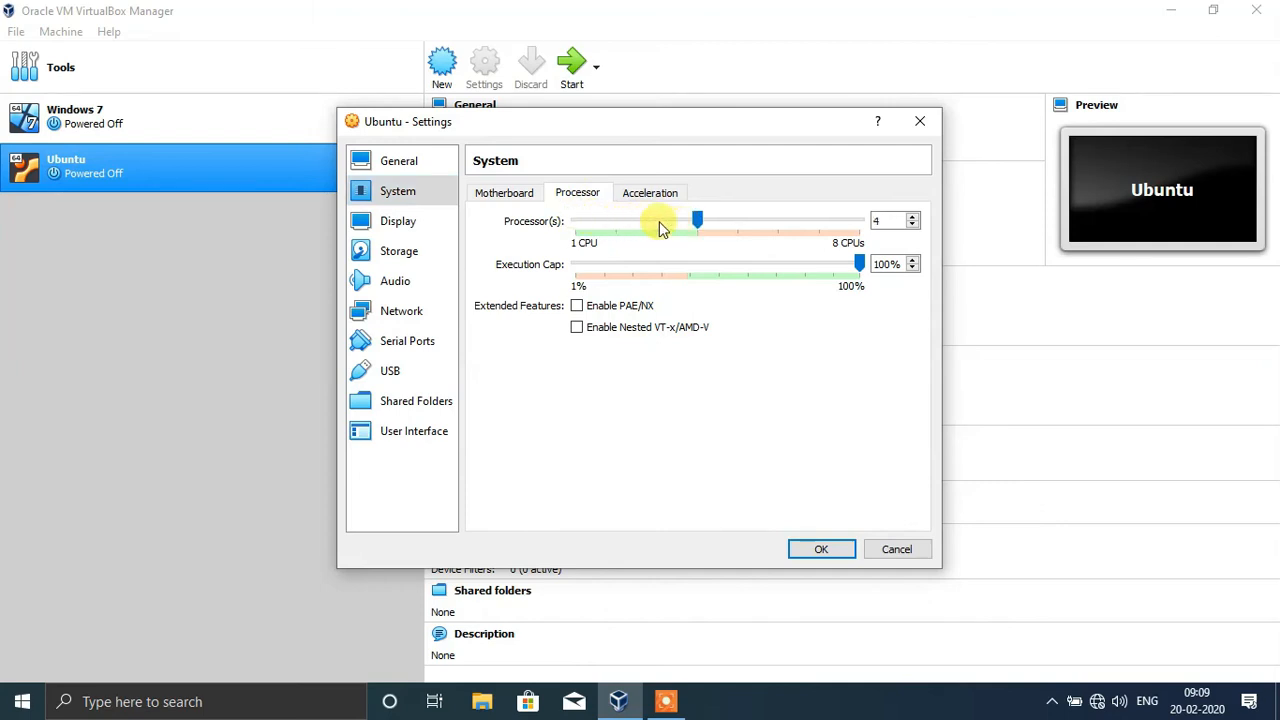
pyautogui.click(646, 193)
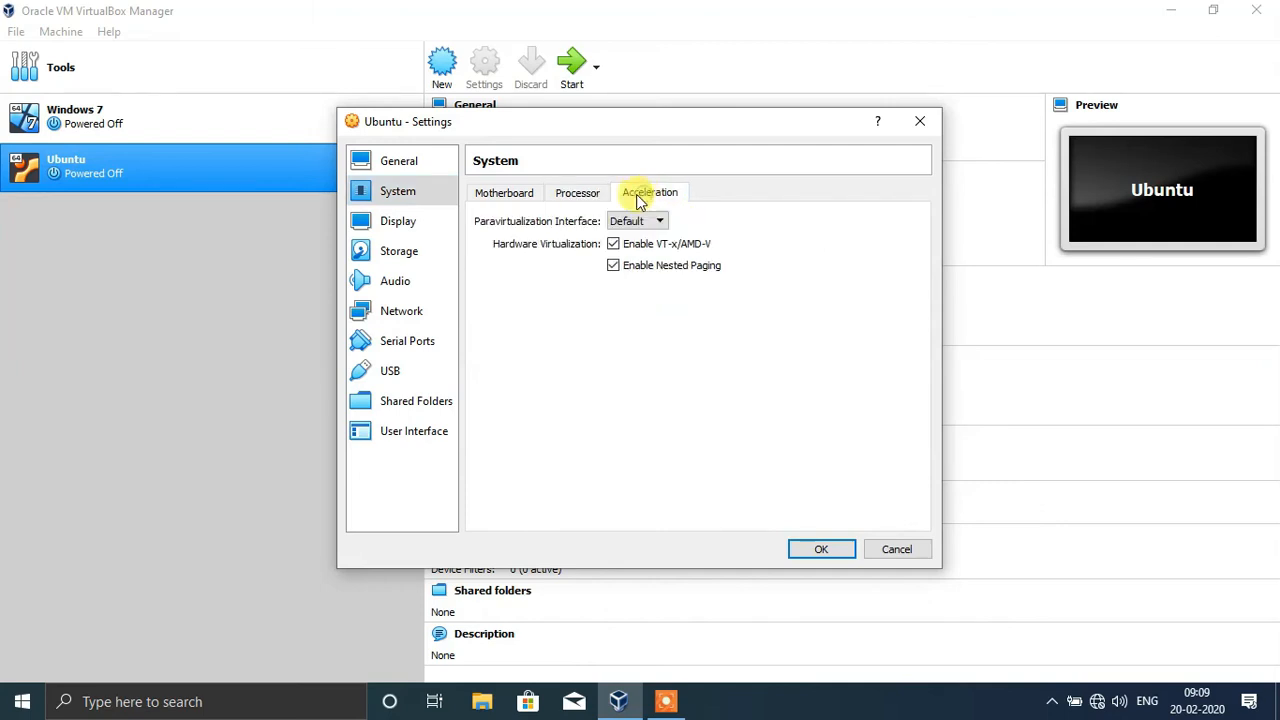
pyautogui.click(505, 194)
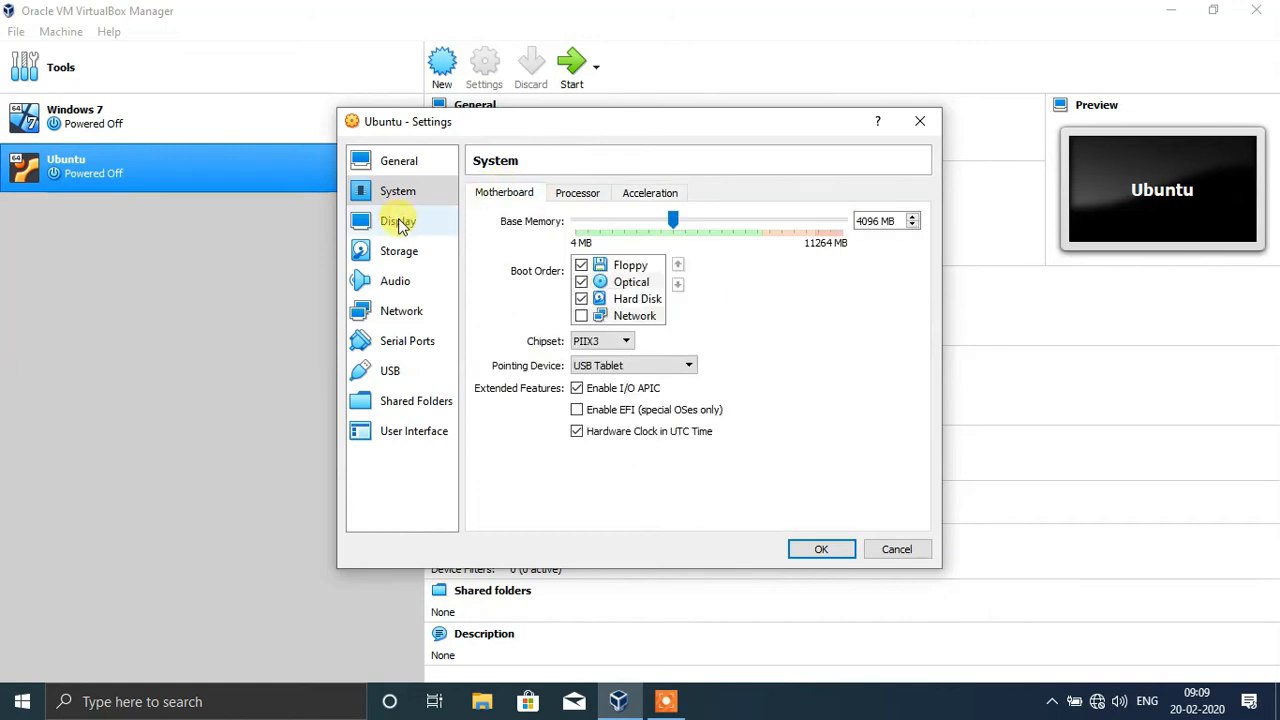
# - Raise the Ubuntu machine's video memory to 128 MB in the display settings
pyautogui.click(398, 222)
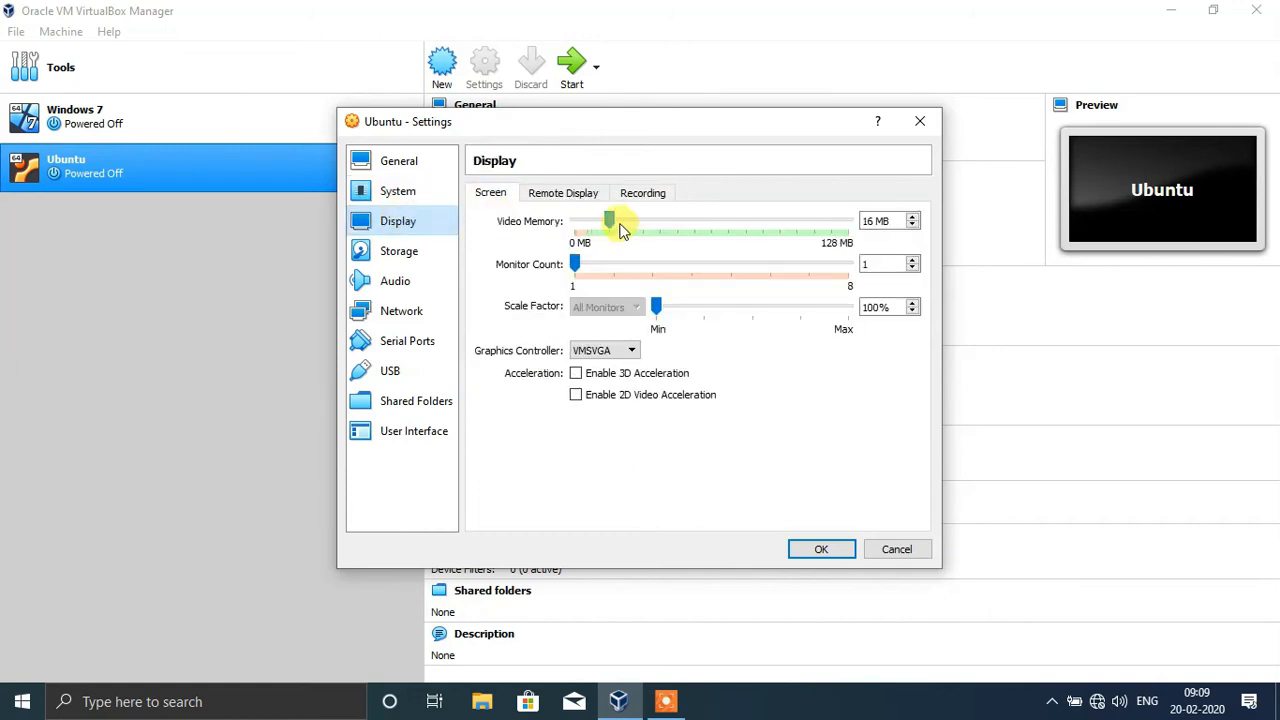
pyautogui.moveTo(608, 220); pyautogui.dragTo(866, 260)
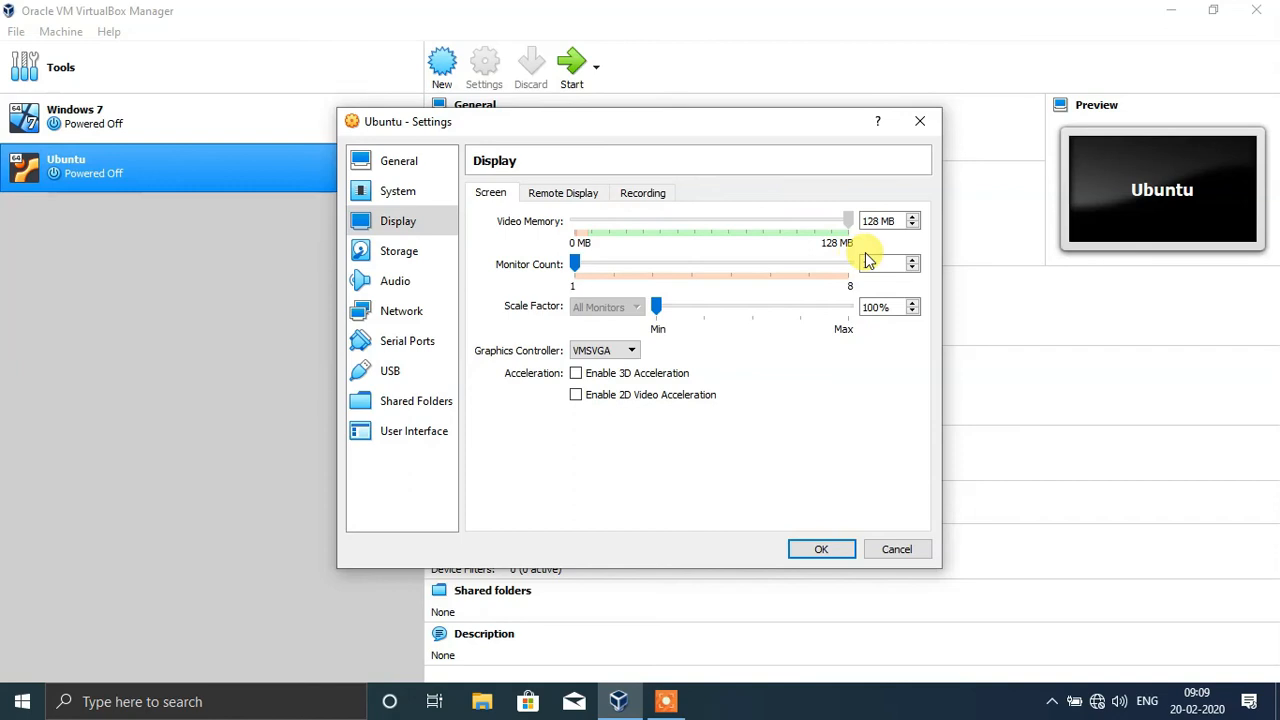
pyautogui.click(576, 200)
pyautogui.click(488, 194)
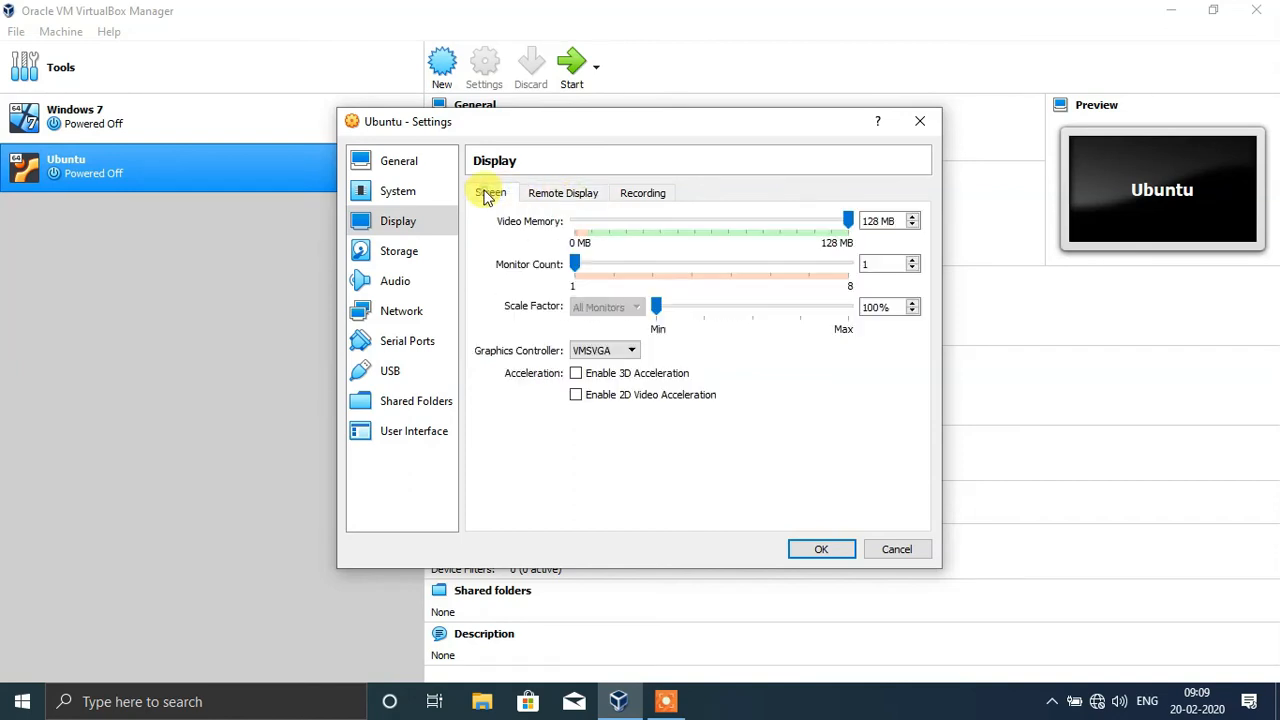
# - Attach the ubuntu-19.04-desktop-amd64.iso image to the empty IDE optical drive in the Ubuntu machine's storage settings
pyautogui.click(399, 252)
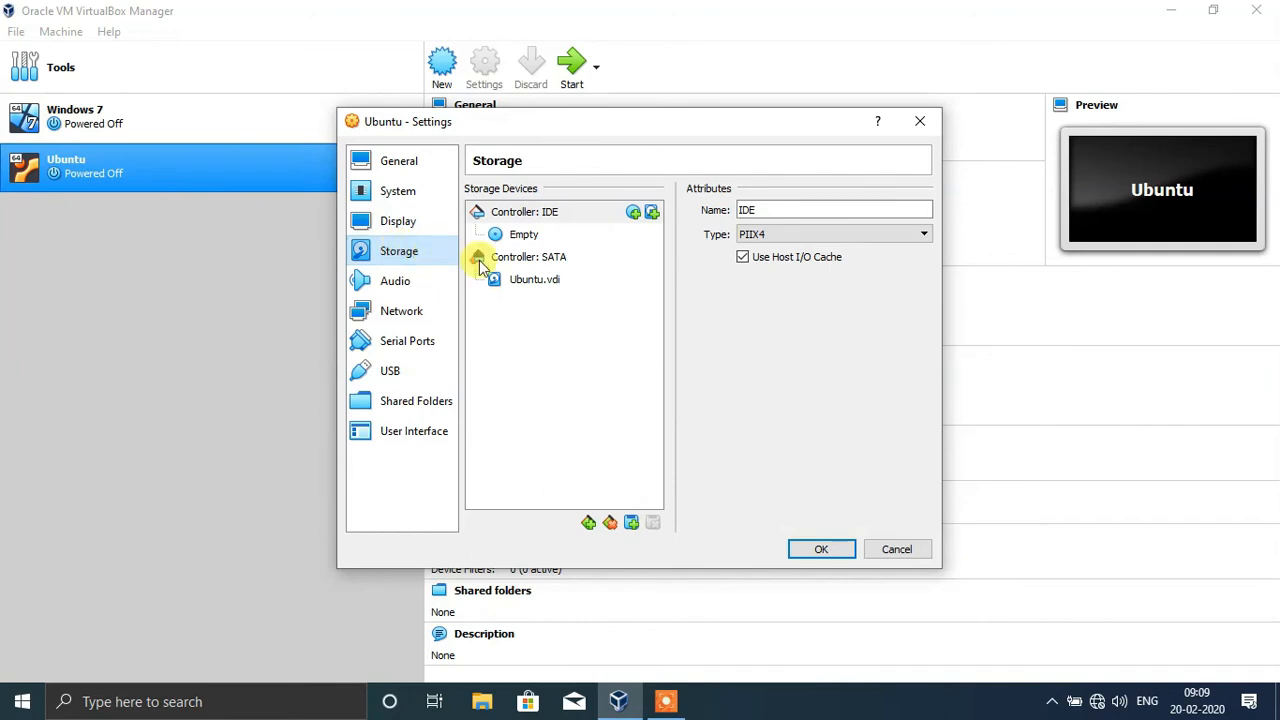
pyautogui.click(561, 237)
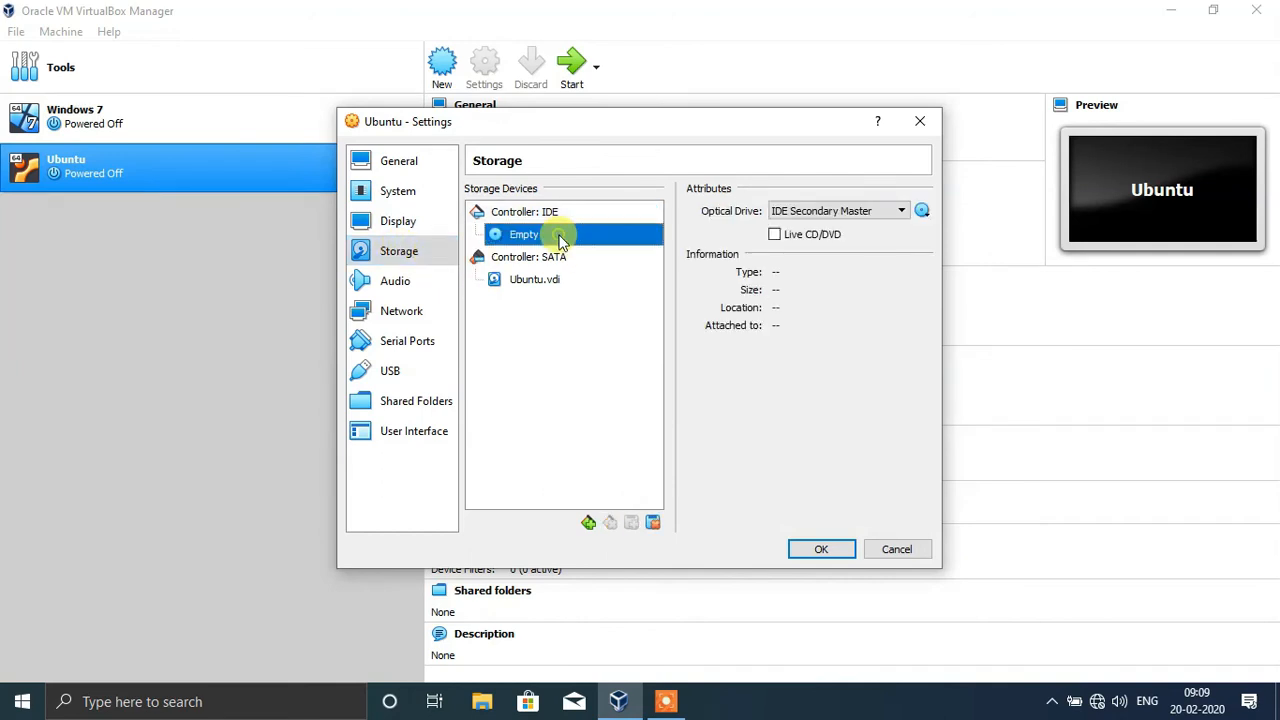
pyautogui.click(921, 214)
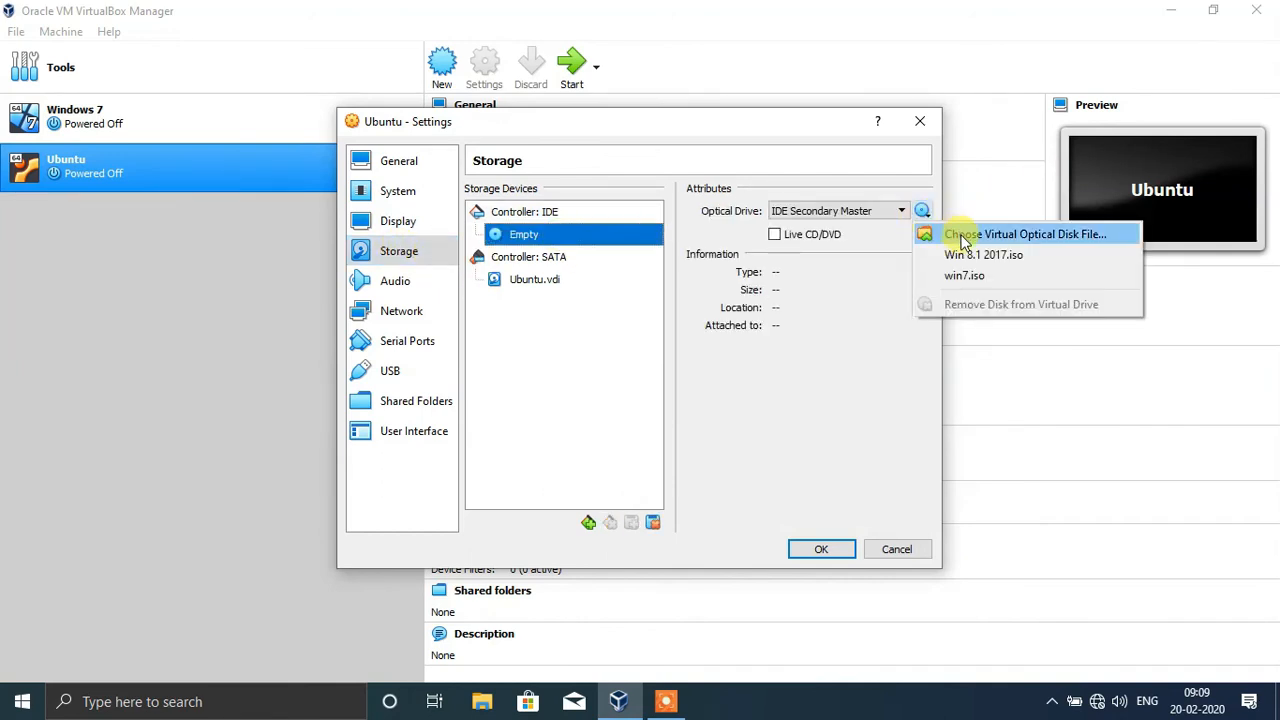
pyautogui.click(952, 234)
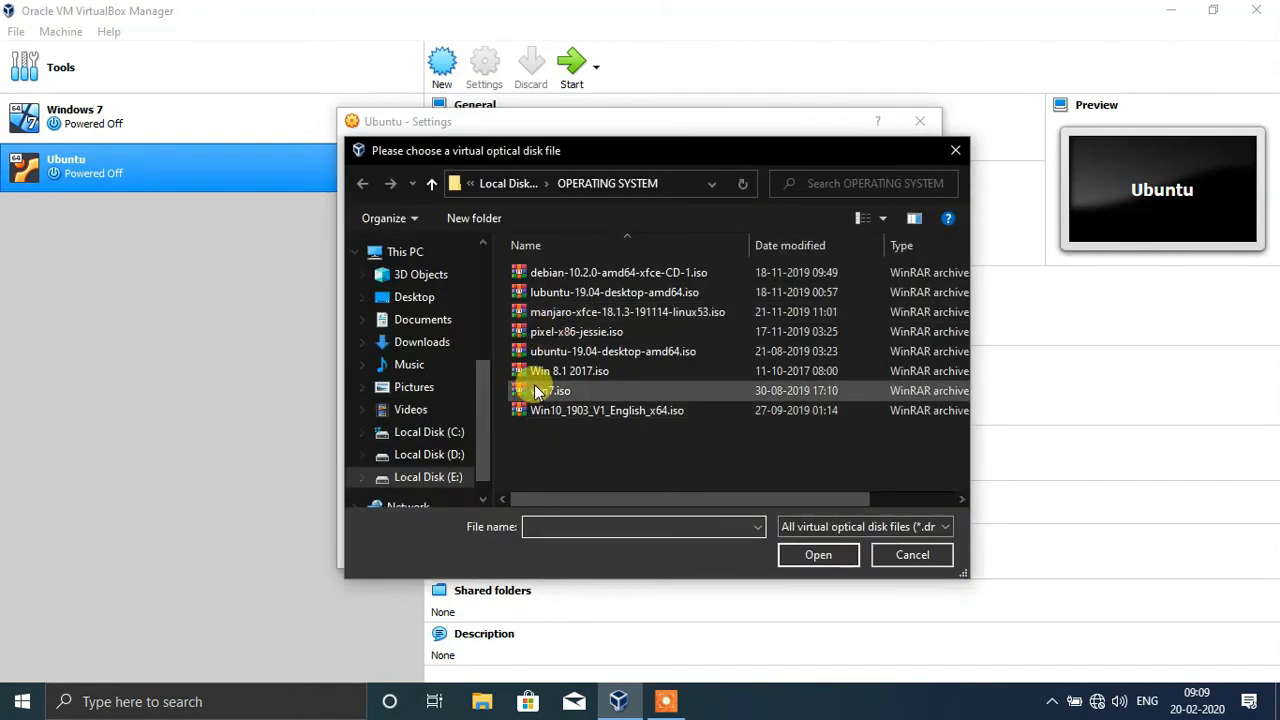
pyautogui.click(586, 351)
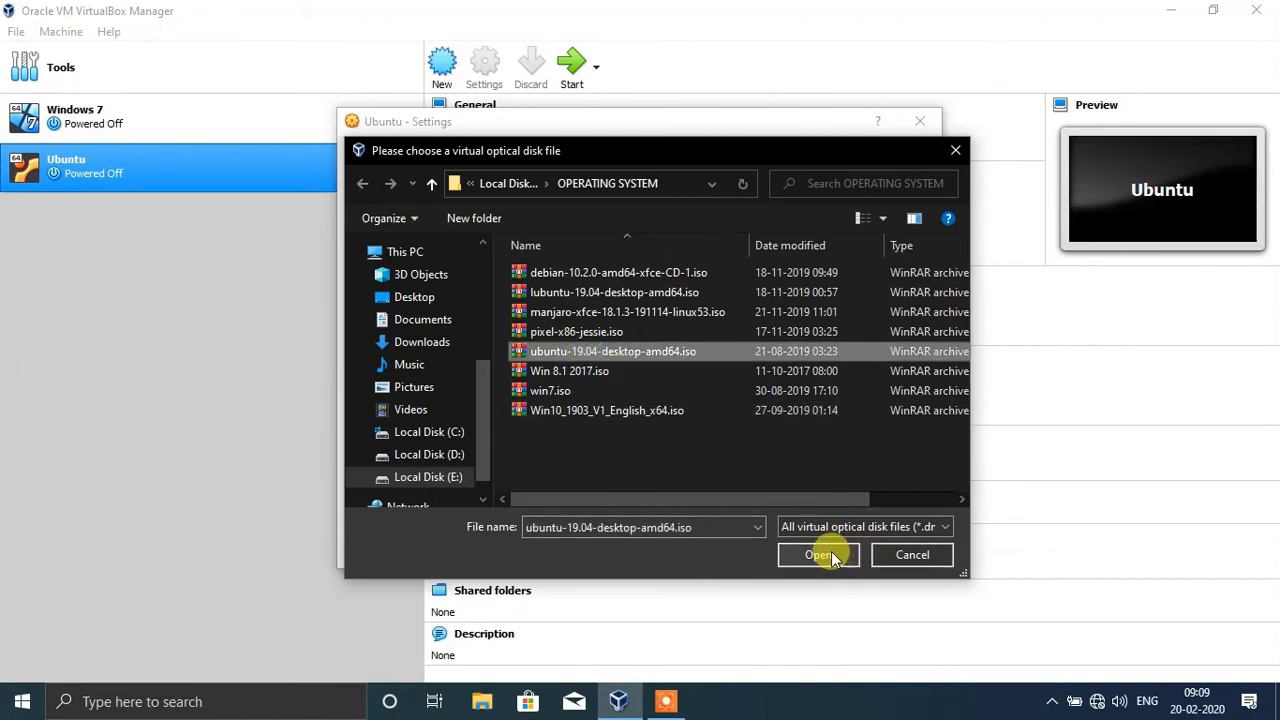
pyautogui.click(831, 551)
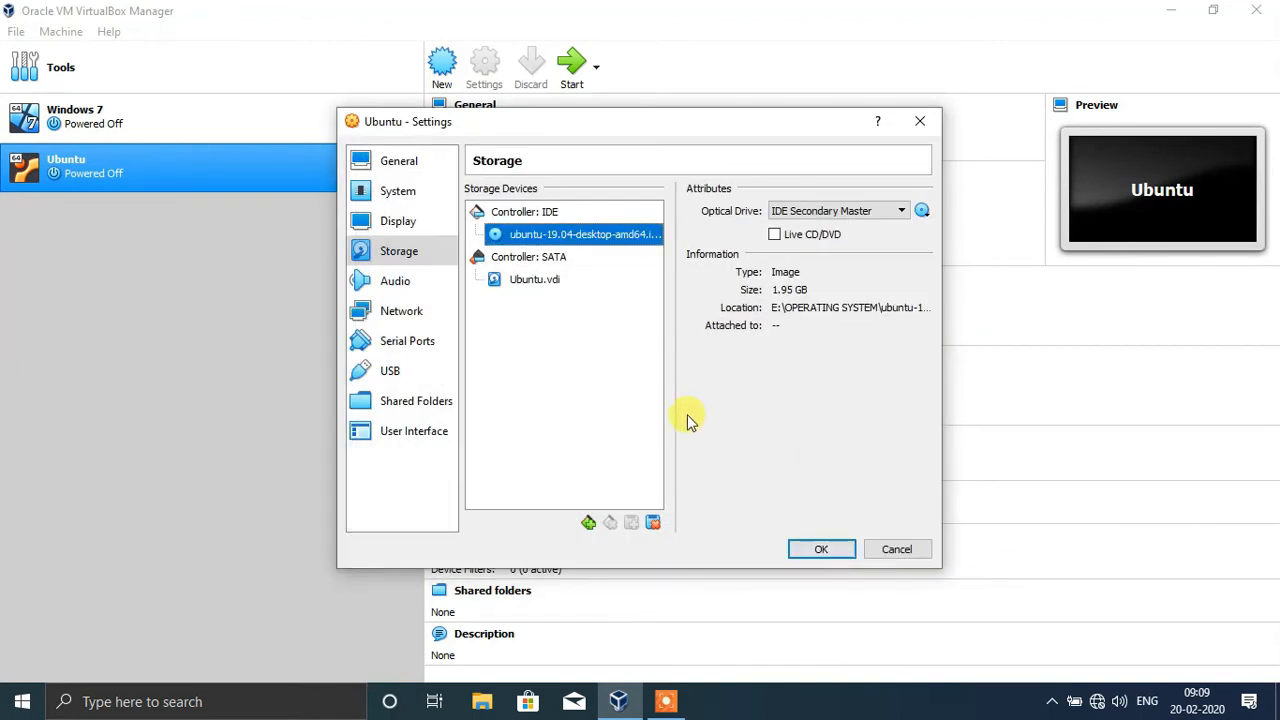
# - Review the audio, network, serial port, USB, shared folder and user interface settings, keeping ICH AC97 and USB 2.0, and save the machine's settings
pyautogui.click(405, 283)
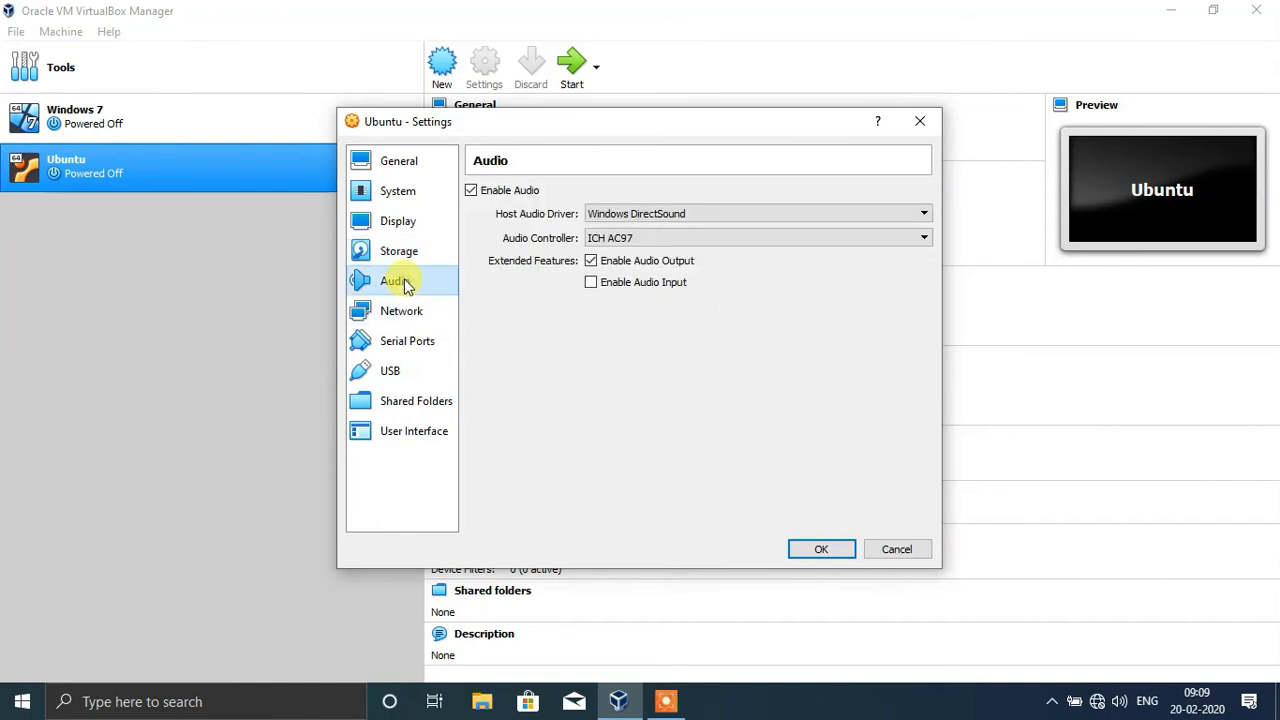
pyautogui.click(603, 245)
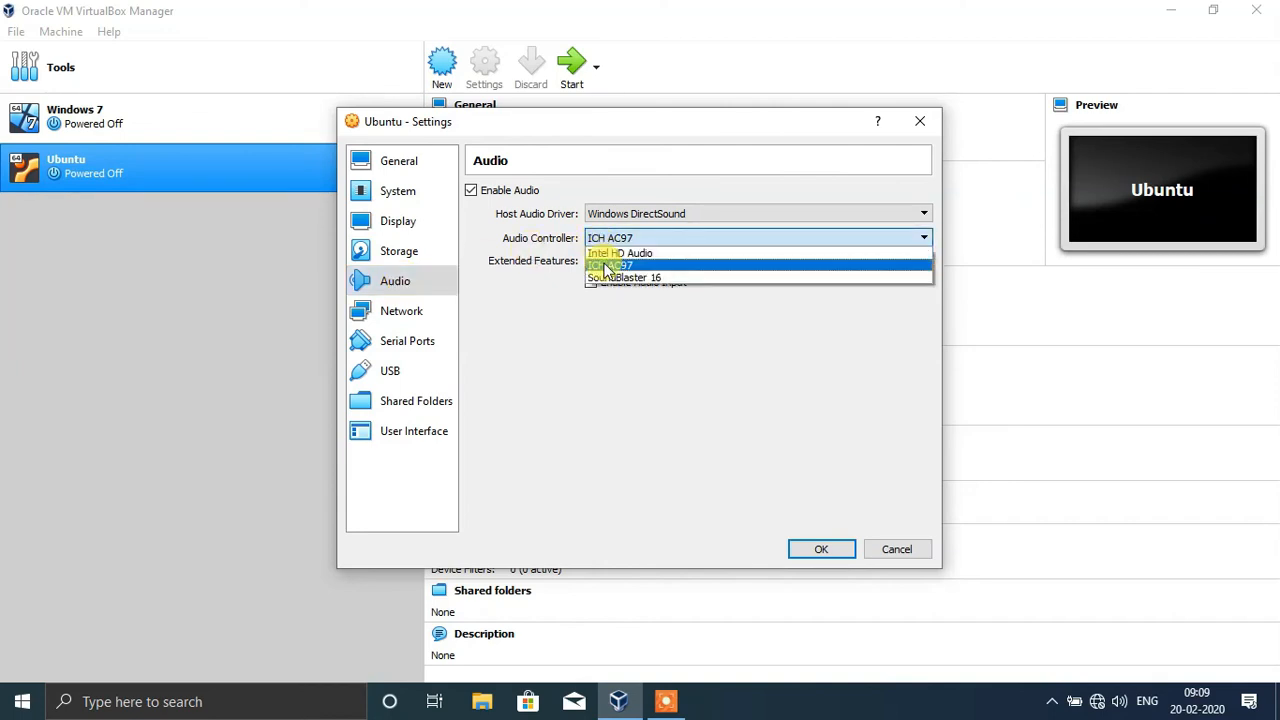
pyautogui.click(607, 267)
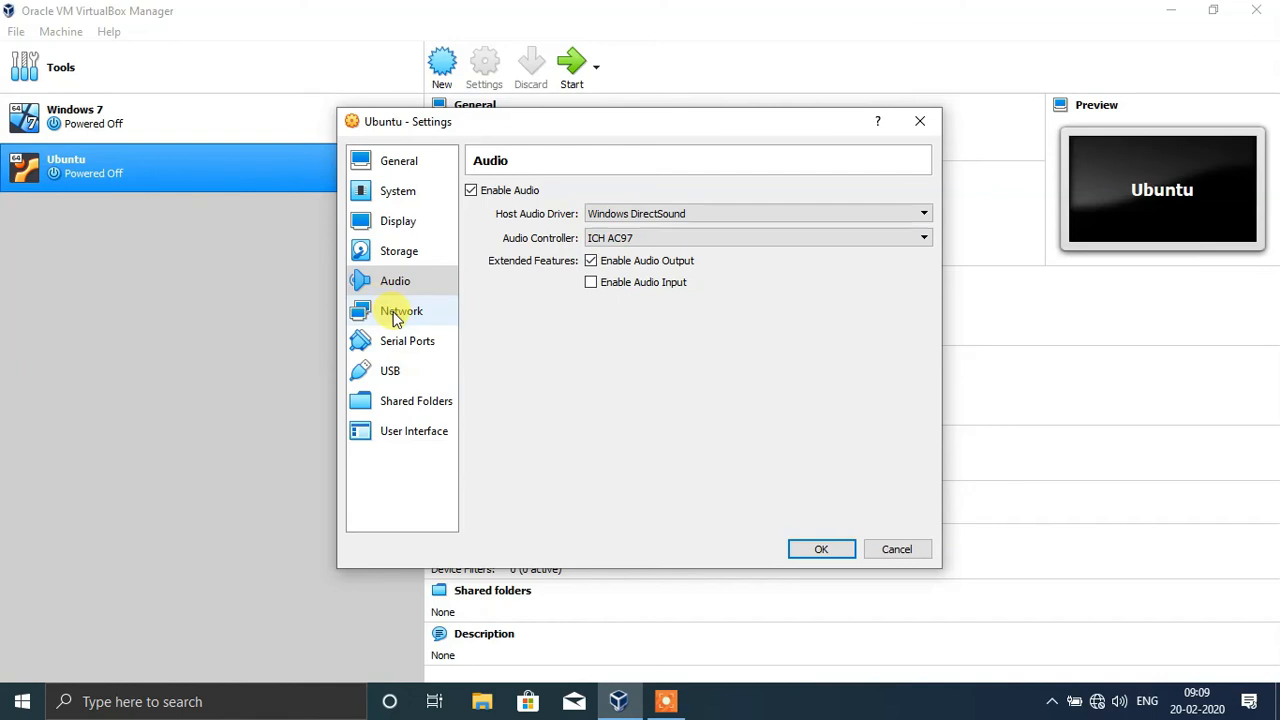
pyautogui.click(396, 317)
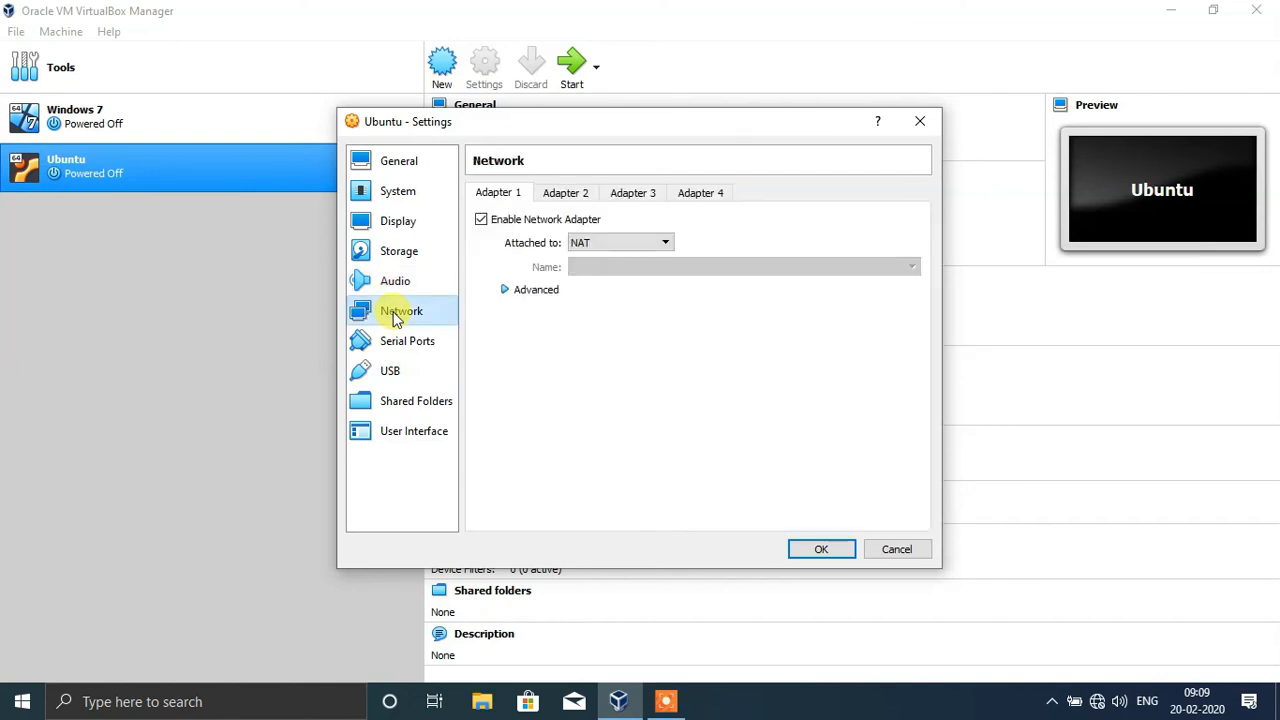
pyautogui.click(388, 350)
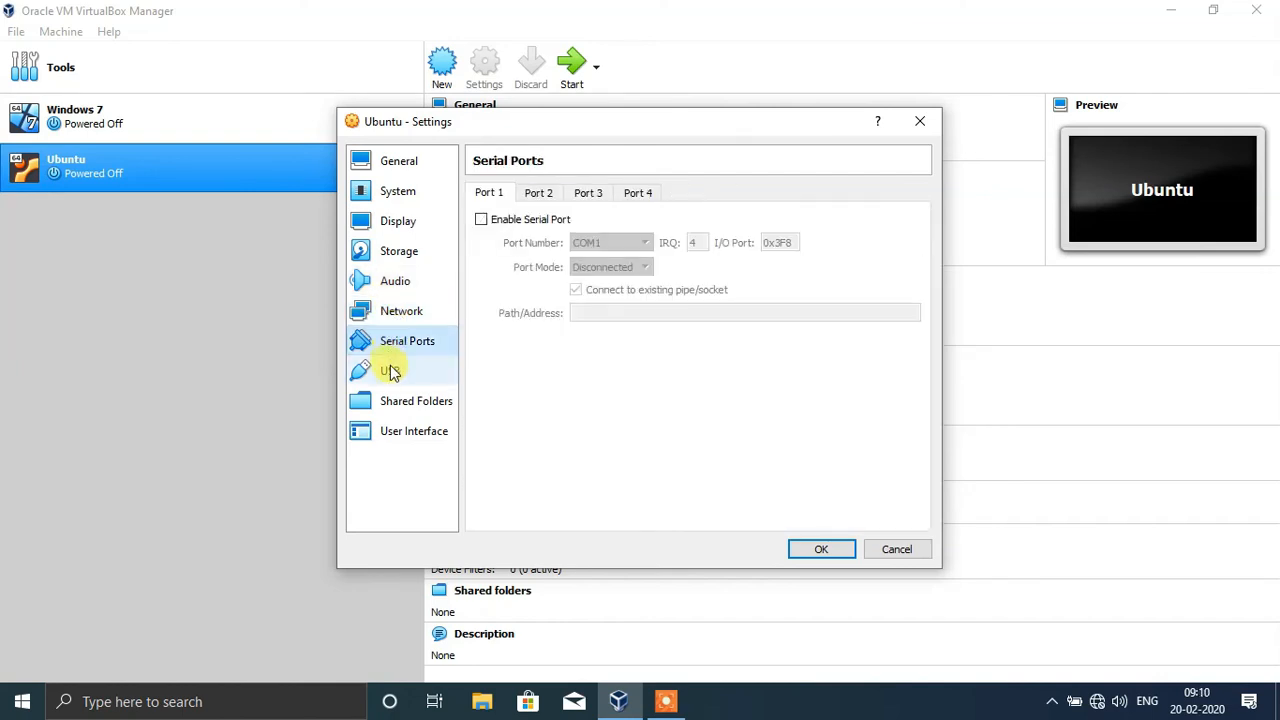
pyautogui.click(392, 370)
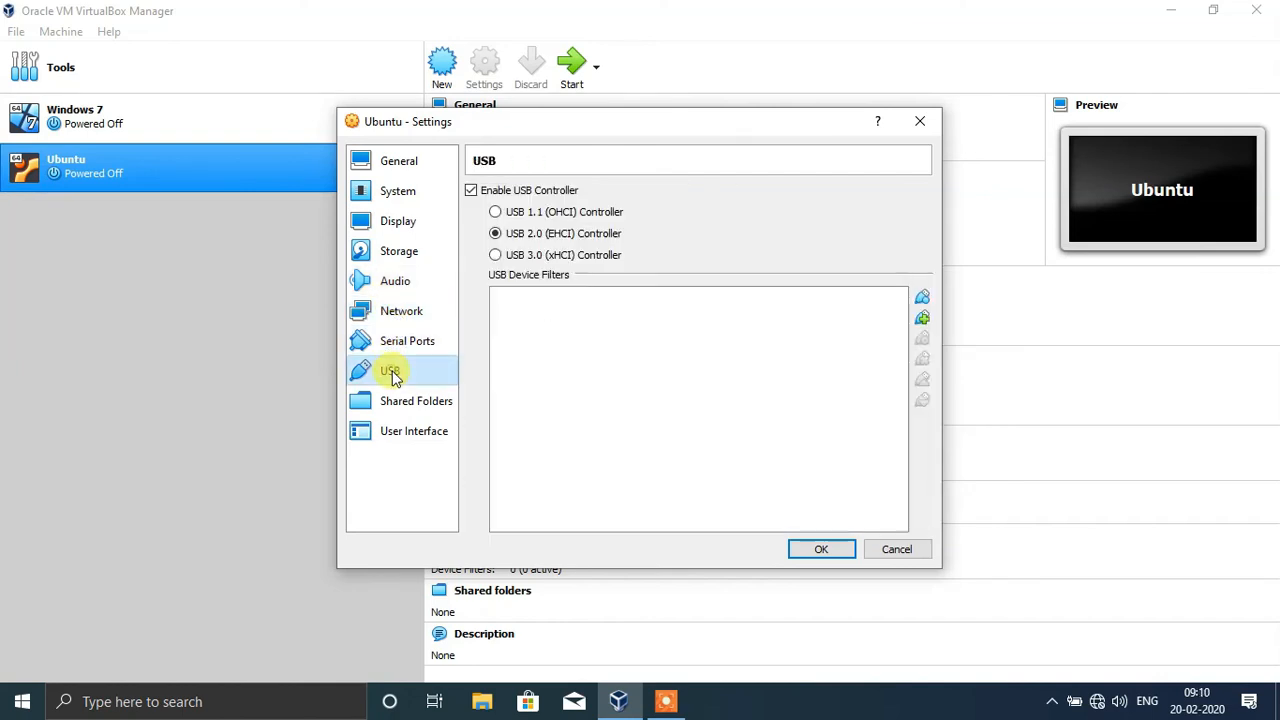
pyautogui.click(497, 234)
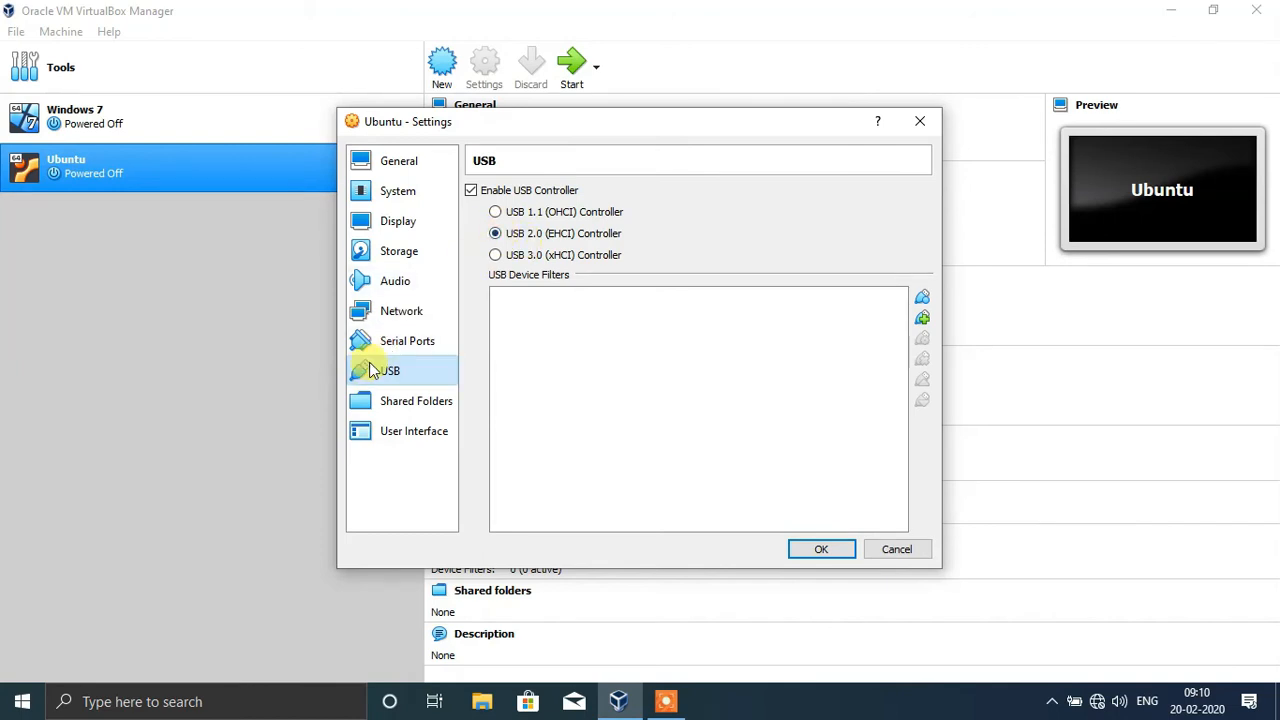
pyautogui.click(397, 408)
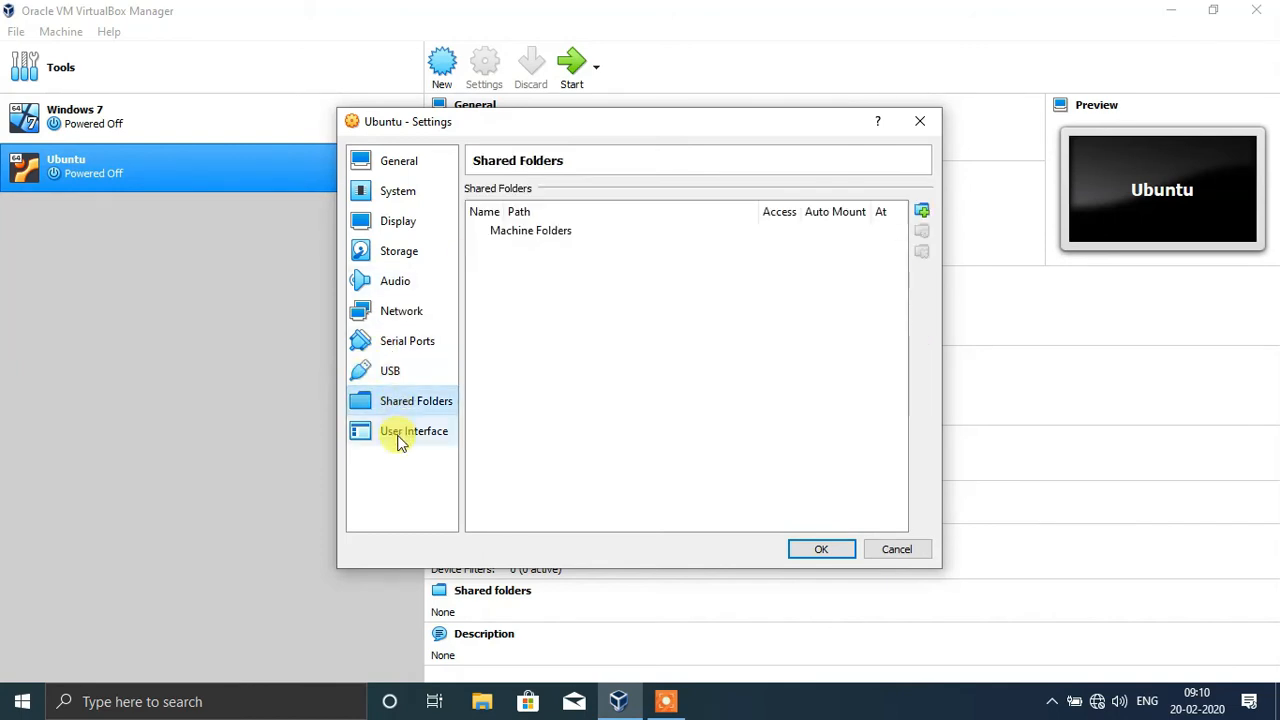
pyautogui.click(400, 437)
pyautogui.click(812, 546)
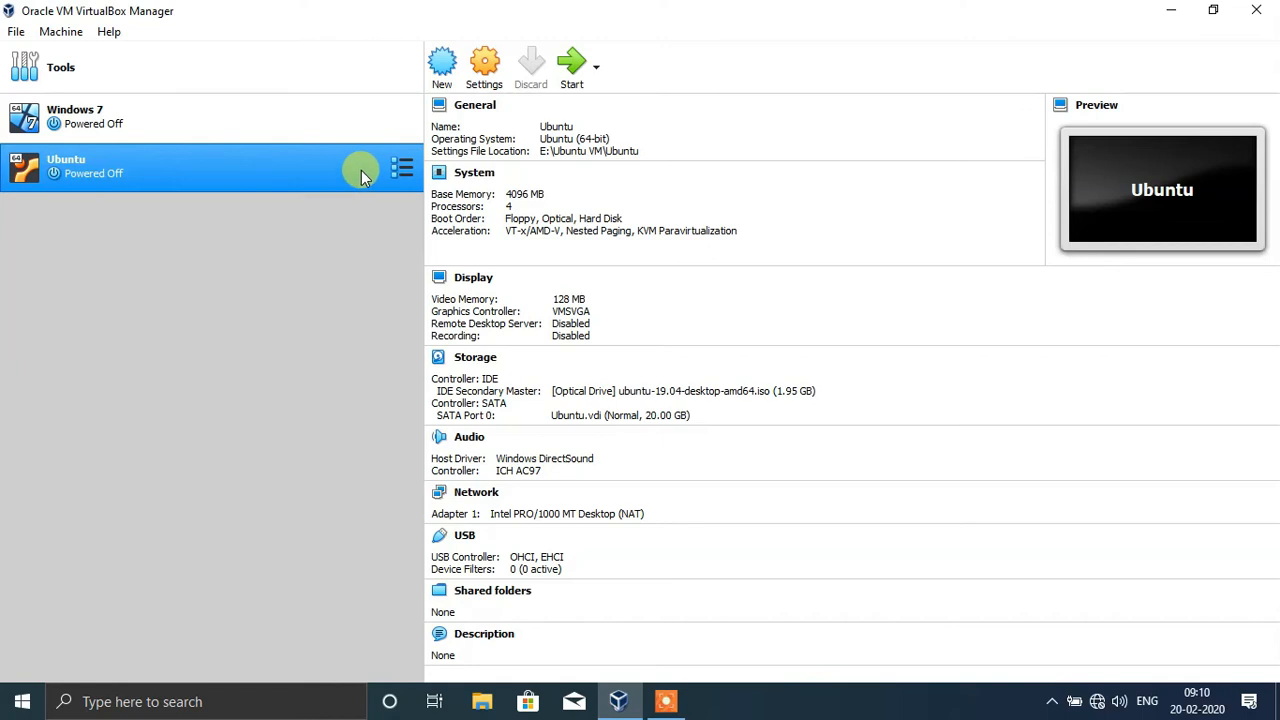
# - Start the Ubuntu machine, dismiss the keyboard capture and mouse integration notices, and maximize the machine's window
pyautogui.click(571, 62)
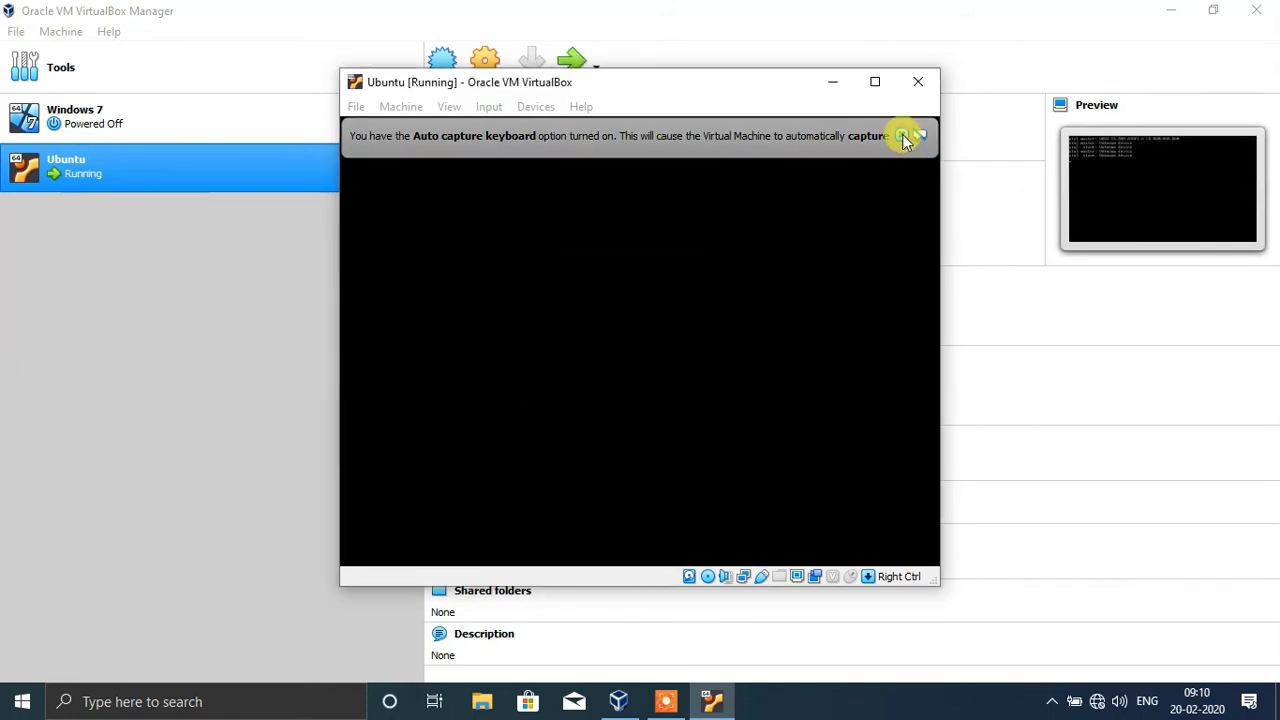
pyautogui.click(902, 136)
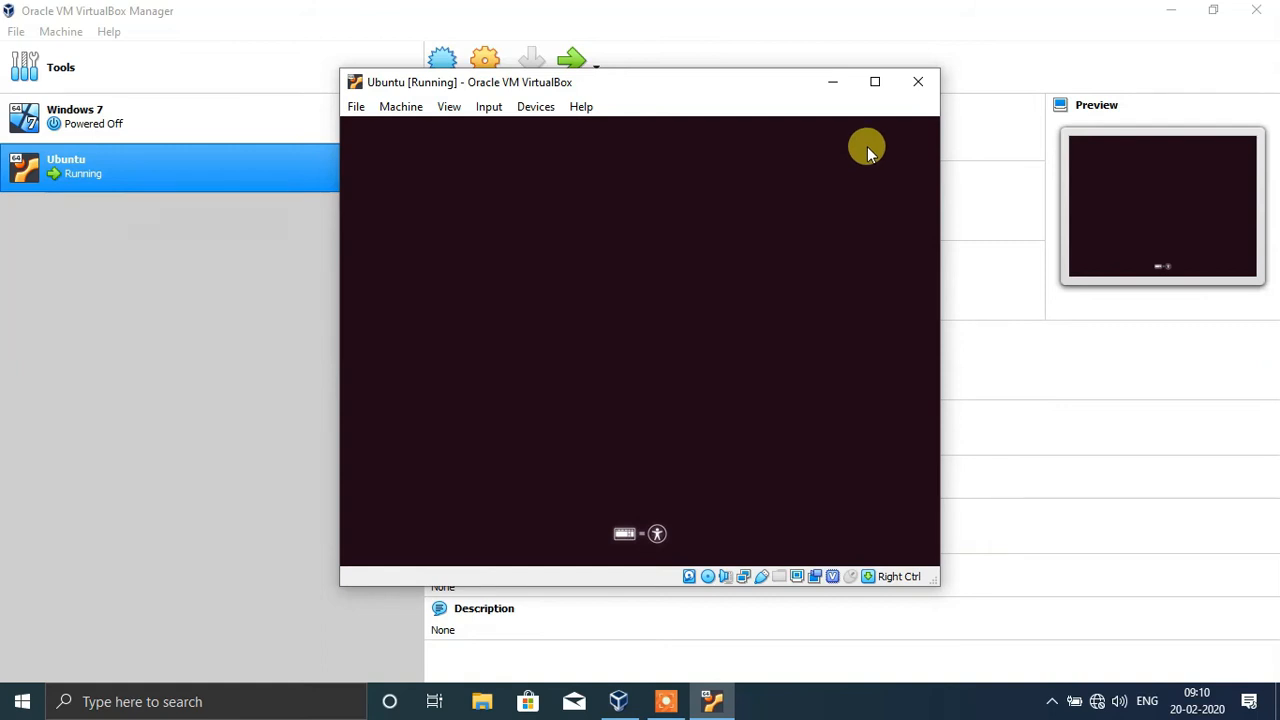
pyautogui.click(876, 80)
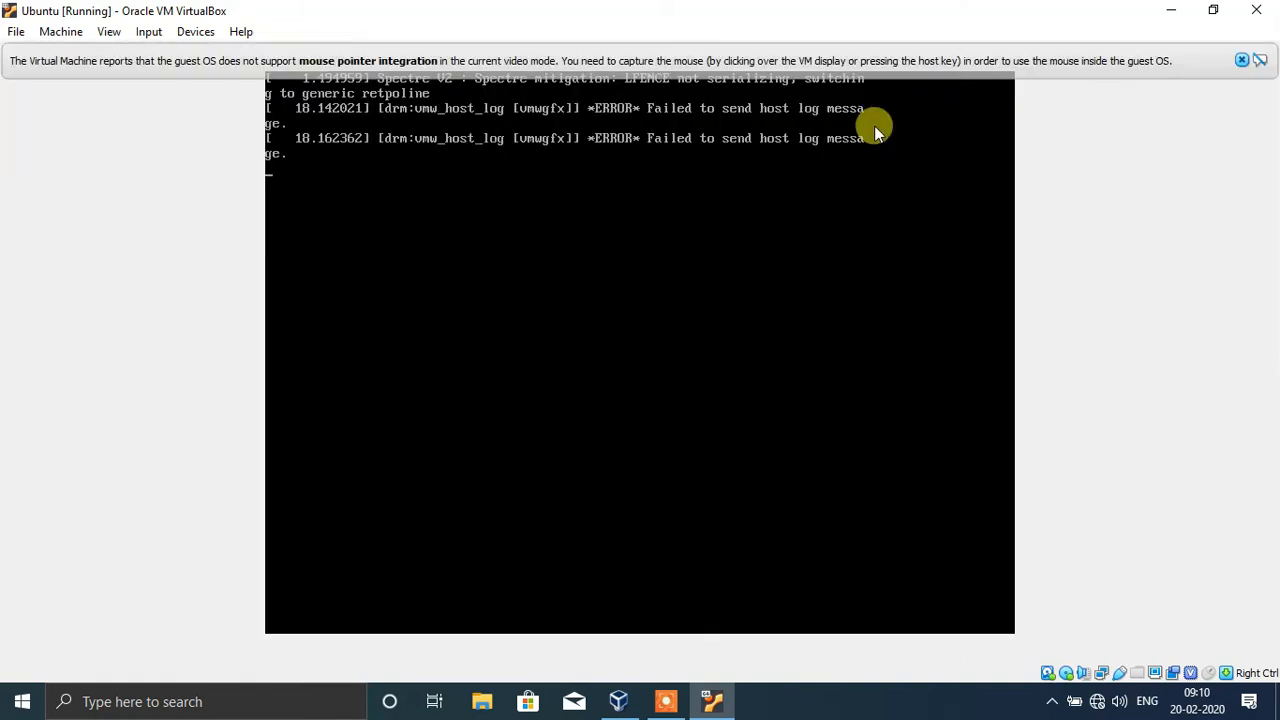
pyautogui.click(1246, 62)
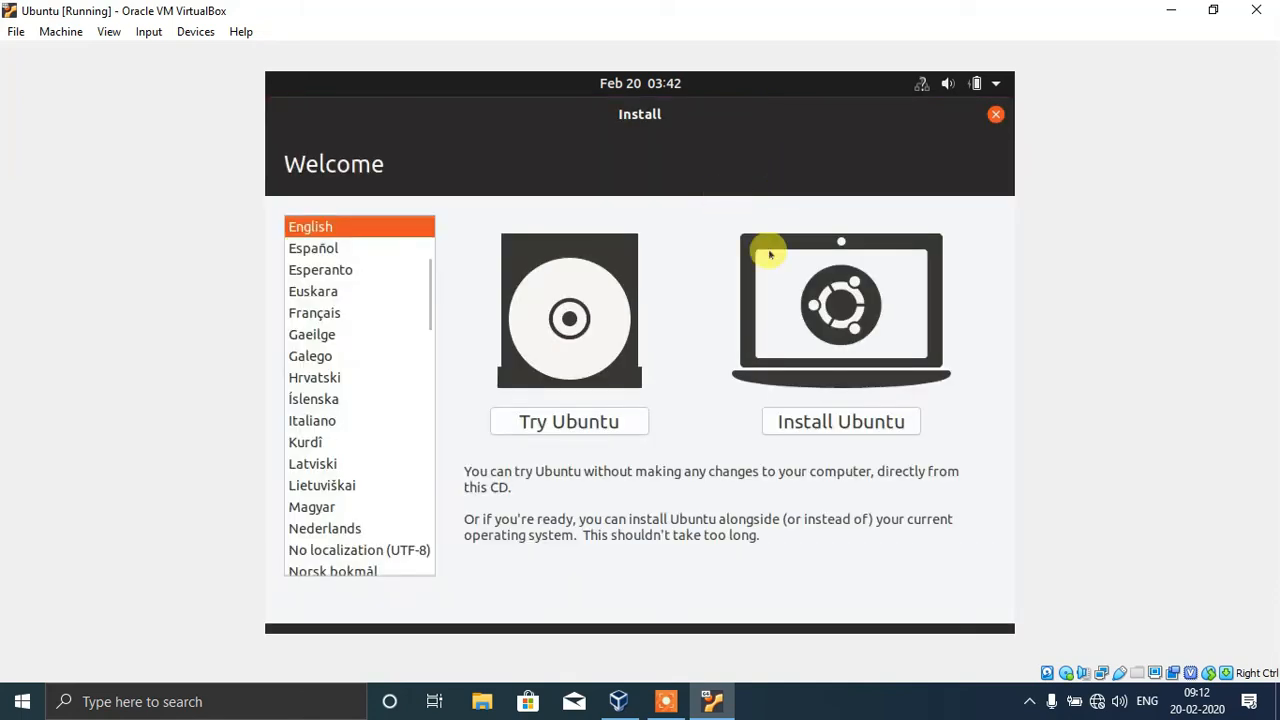
# - Start the Ubuntu installation in English with the English (US) keyboard layout, choosing Normal installation with third-party software
pyautogui.click(786, 419)
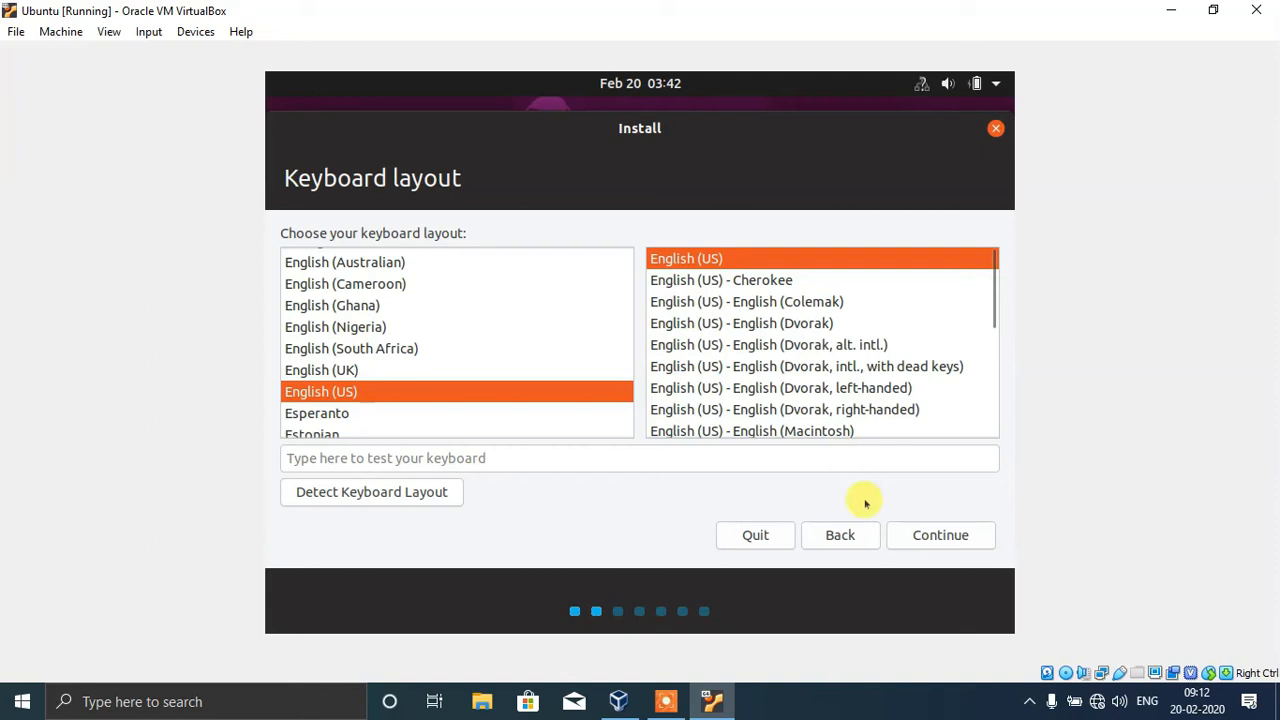
pyautogui.click(930, 537)
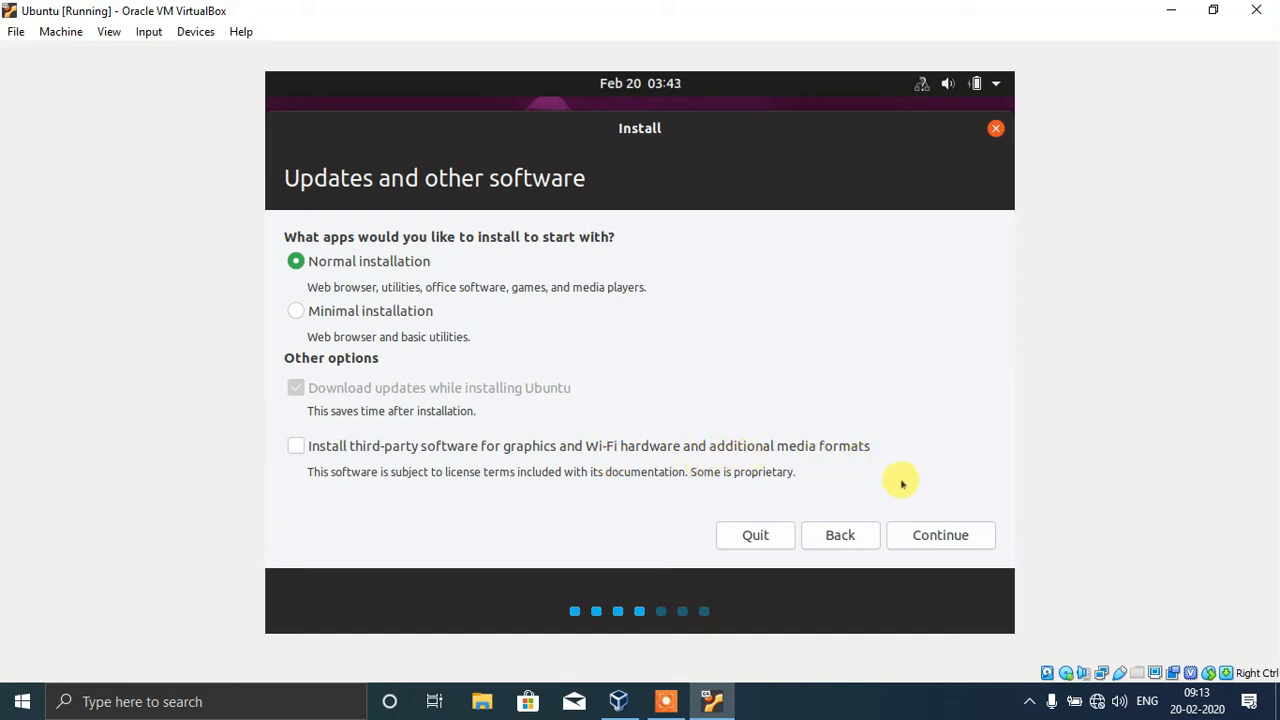
pyautogui.click(295, 446)
pyautogui.click(926, 533)
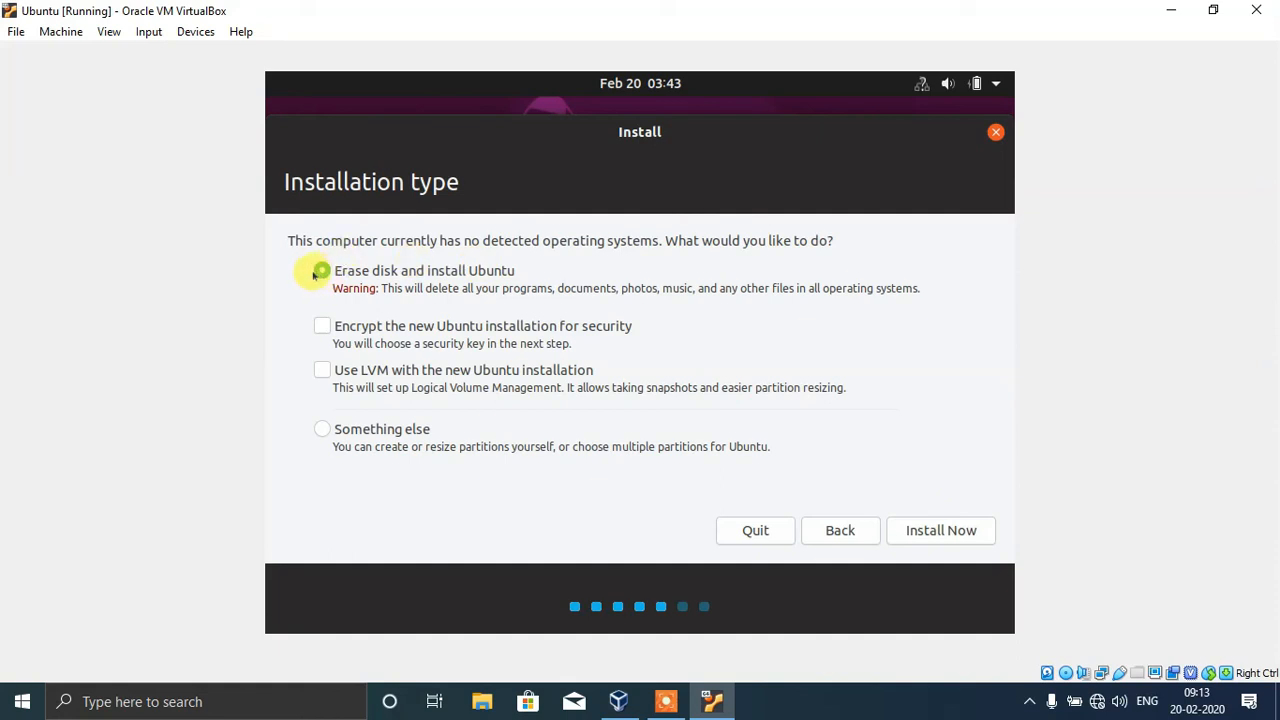
# - Install Ubuntu with the Erase disk option and confirm writing the partition changes to the disk
pyautogui.click(923, 543)
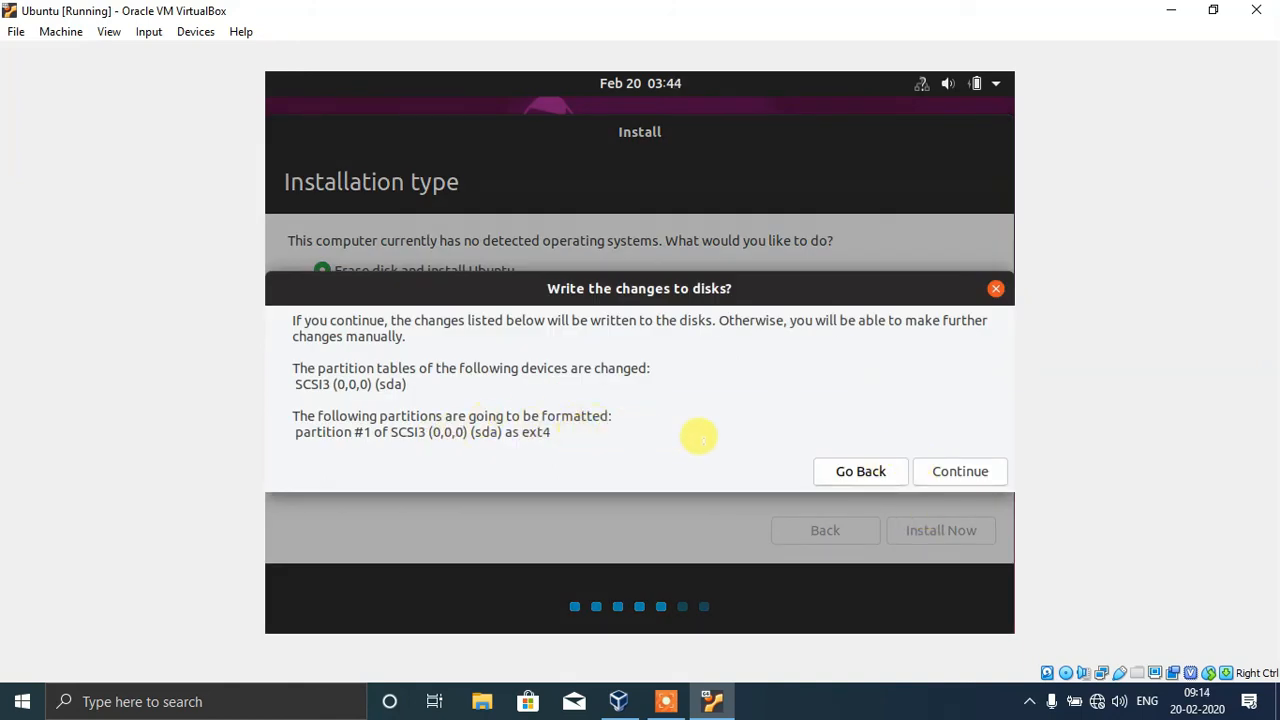
pyautogui.click(950, 471)
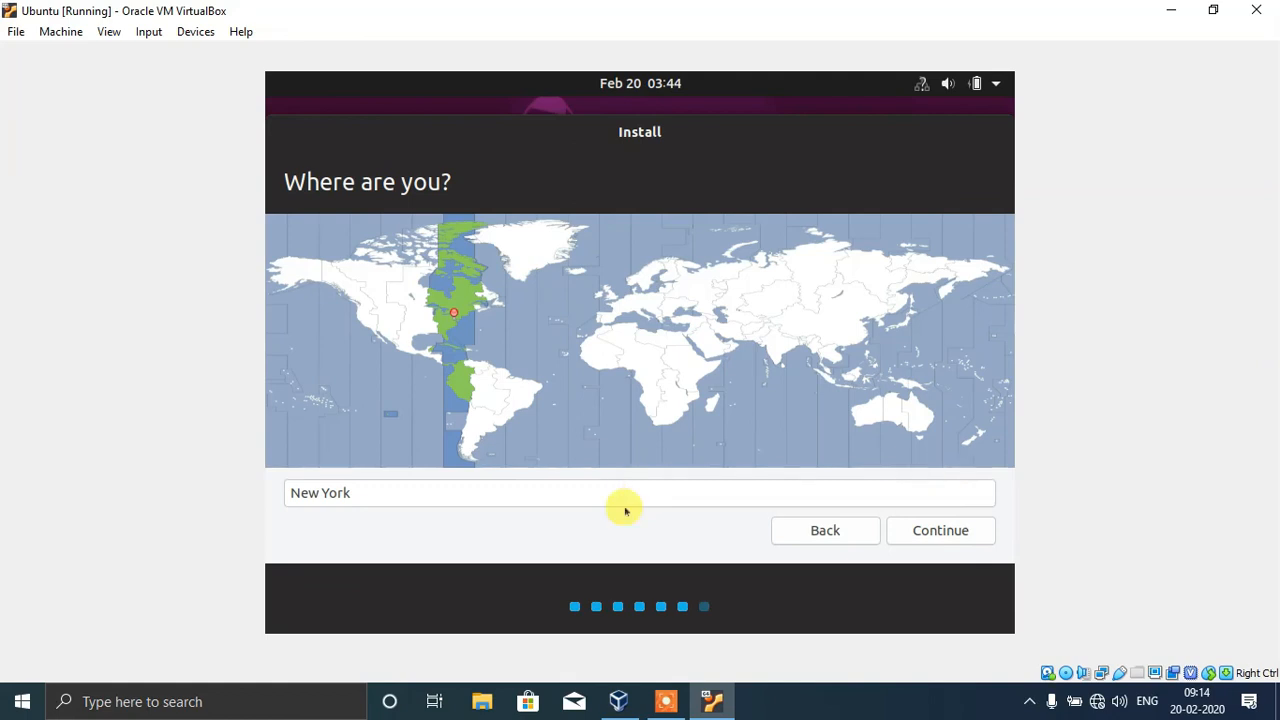
# - Replace the installer's location with India and continue to the user account details
pyautogui.click(334, 491)
pyautogui.moveTo(358, 492); pyautogui.dragTo(249, 507)
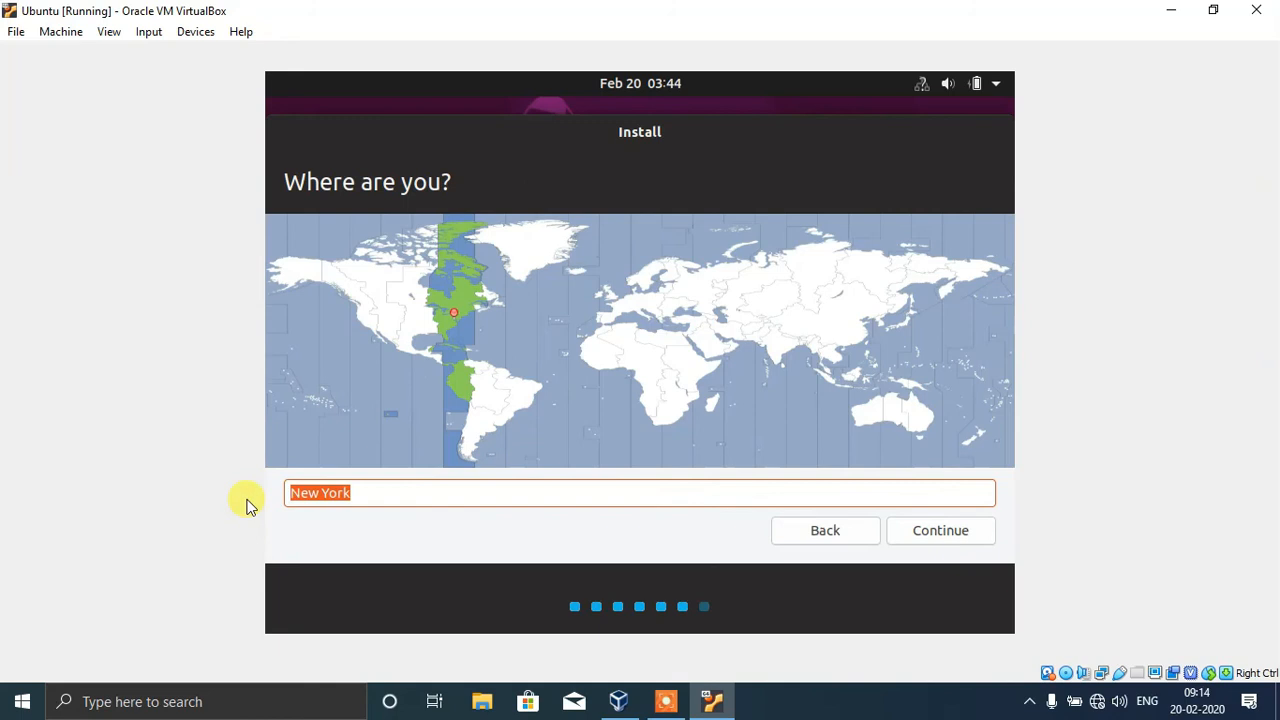
pyautogui.write('India')
pyautogui.click(327, 515)
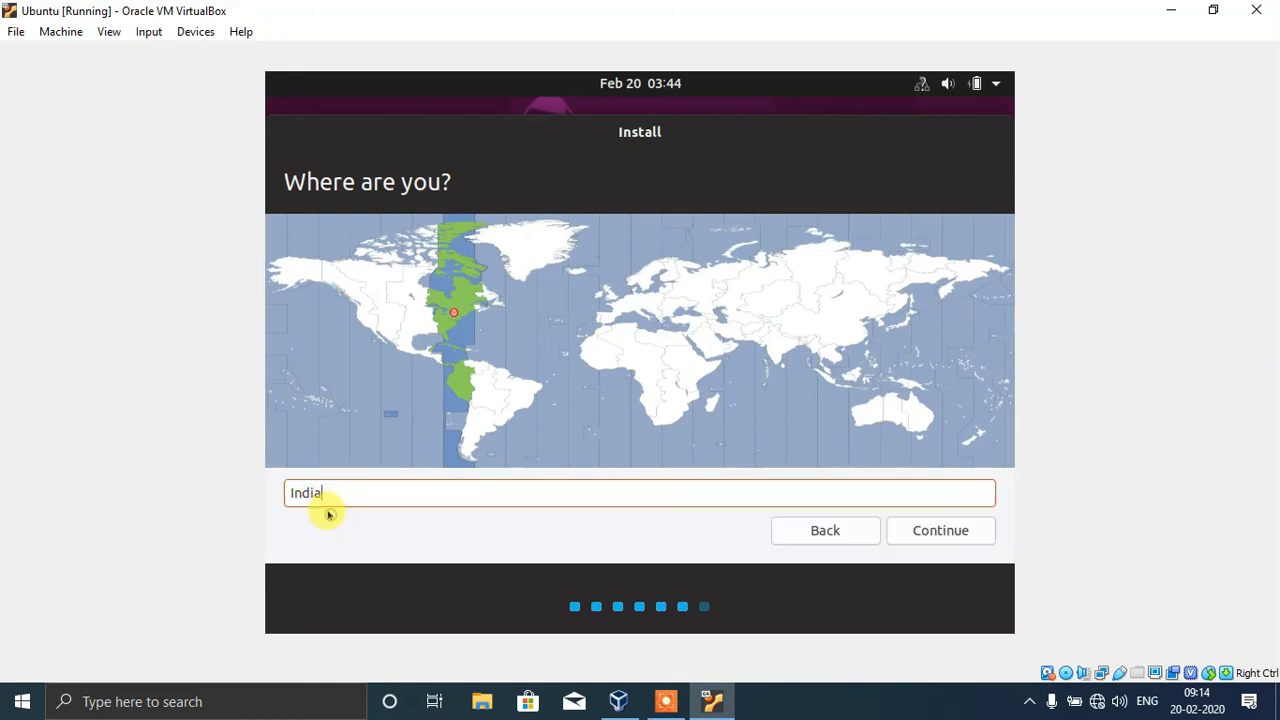
pyautogui.click(935, 530)
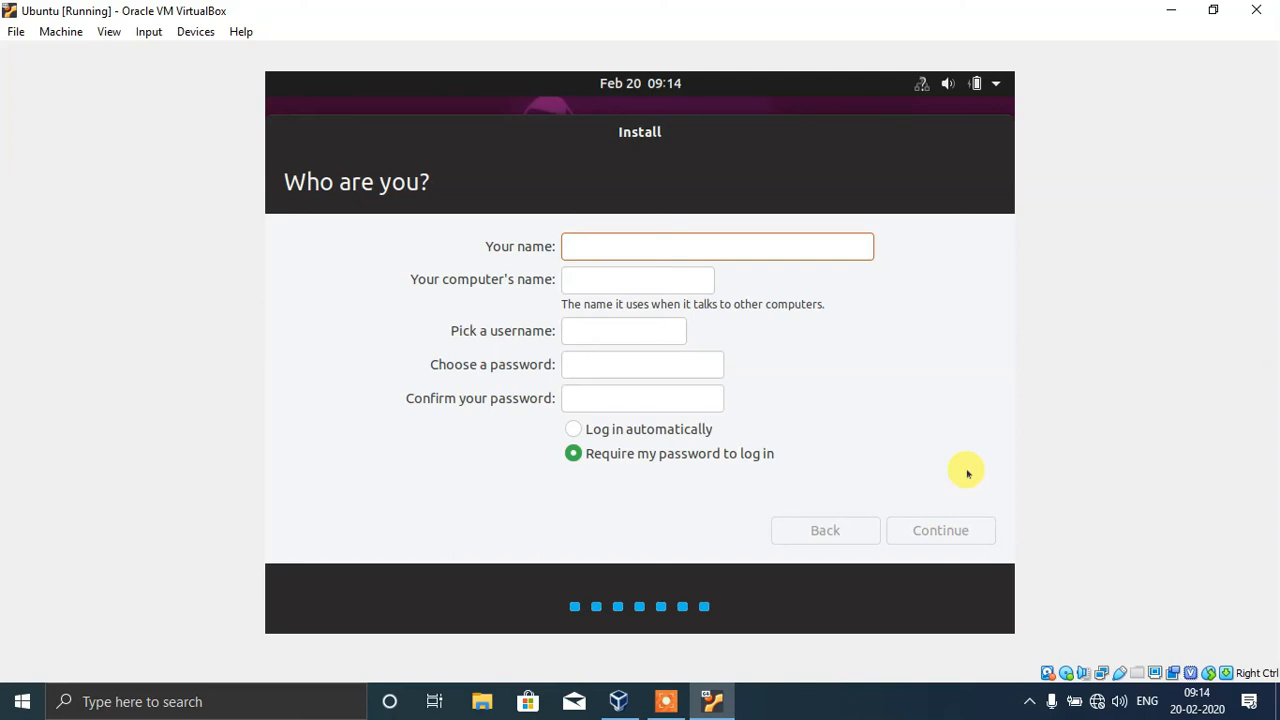
# - Fill in the user's name, enter and confirm the account password with password login required, and continue the installation
pyautogui.write('amans')
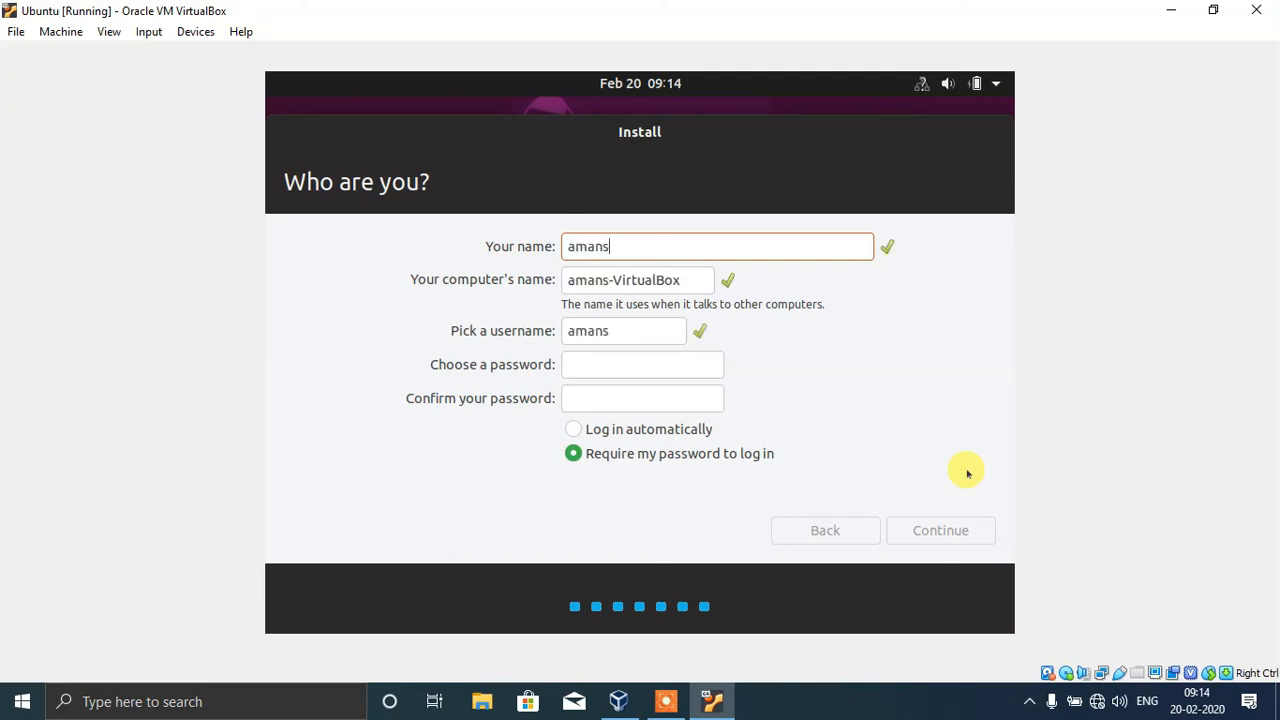
pyautogui.click(594, 355)
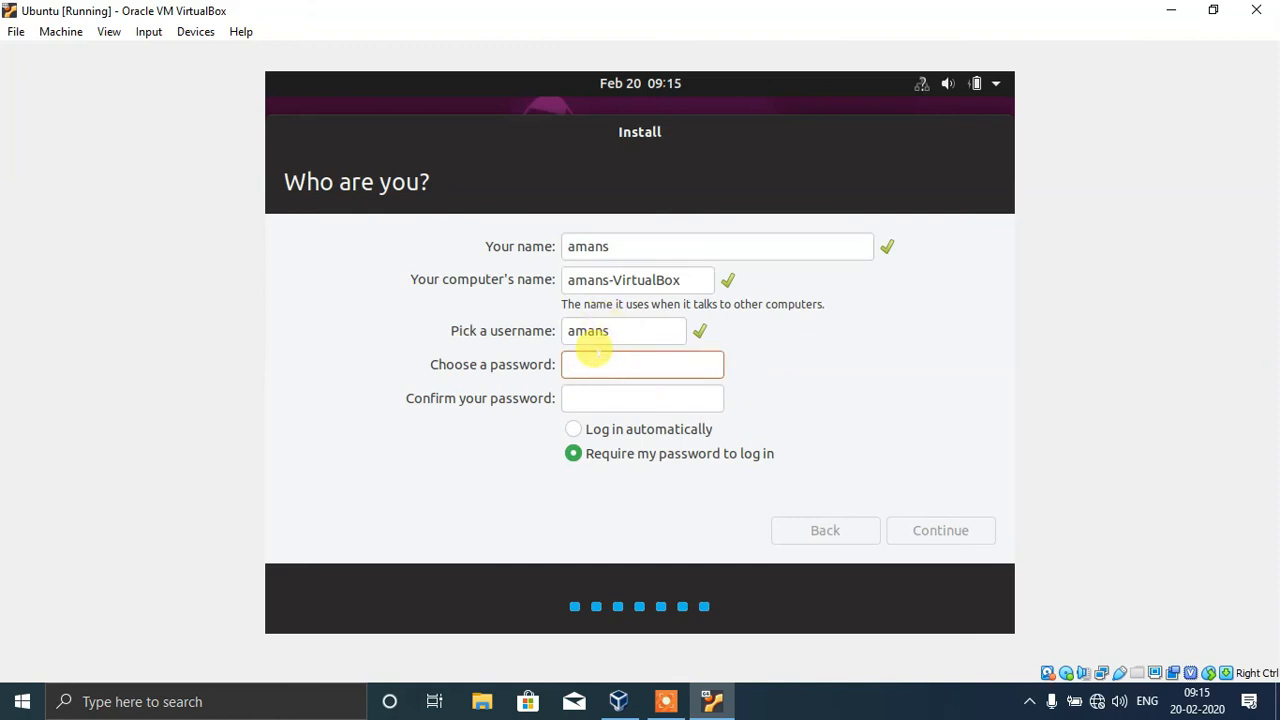
pyautogui.write('****')
pyautogui.click(594, 396)
pyautogui.write('****')
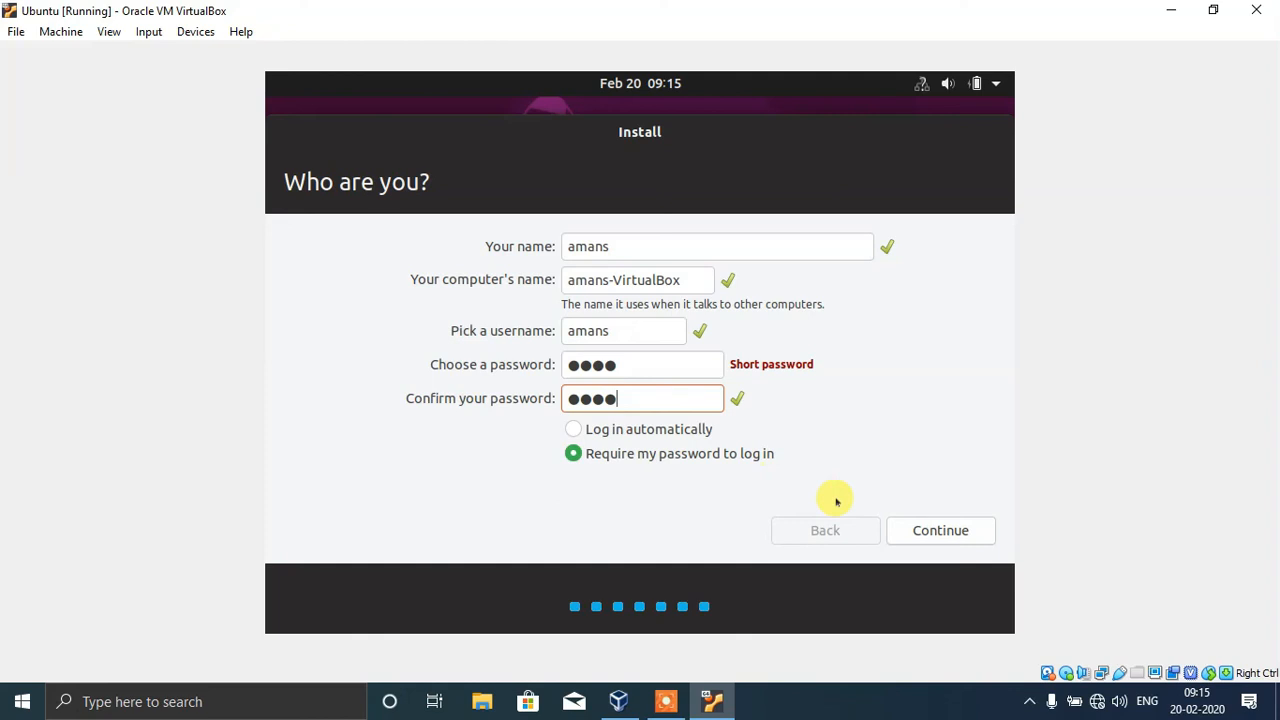
pyautogui.click(930, 524)
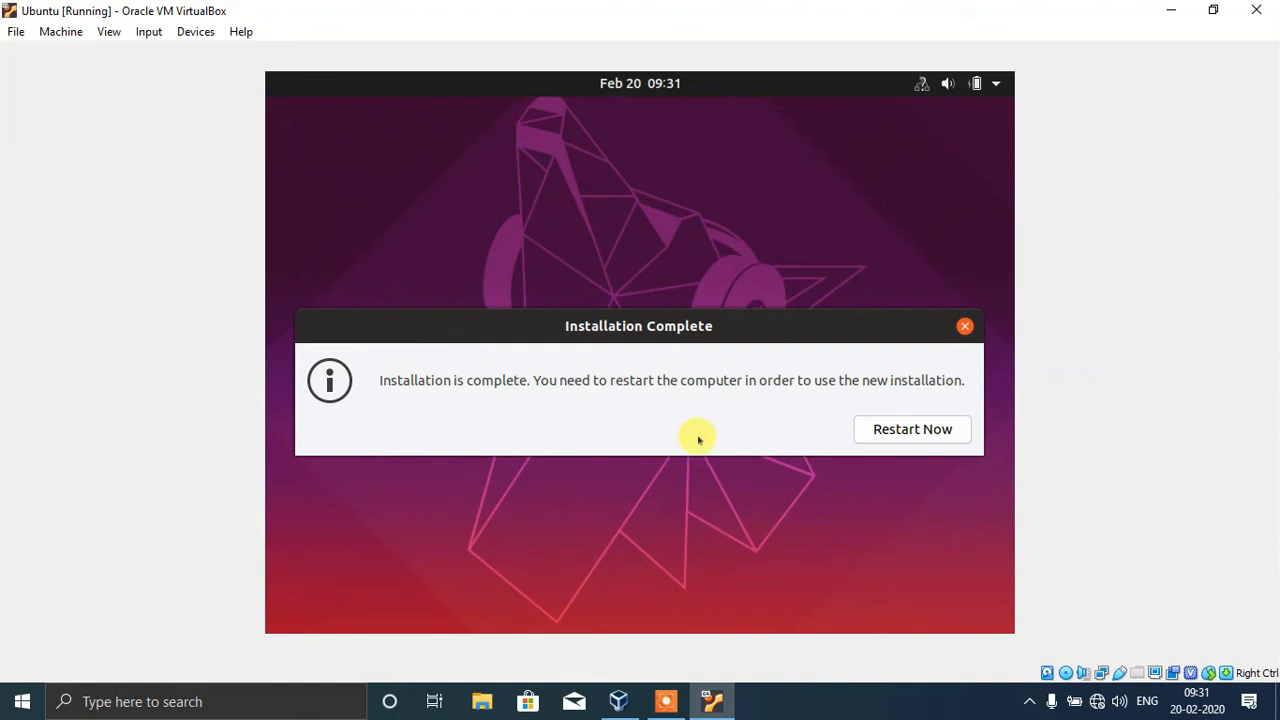
# - Restart from the completed installation, then close the virtual machine by powering it off at the installation medium prompt
pyautogui.click(905, 429)
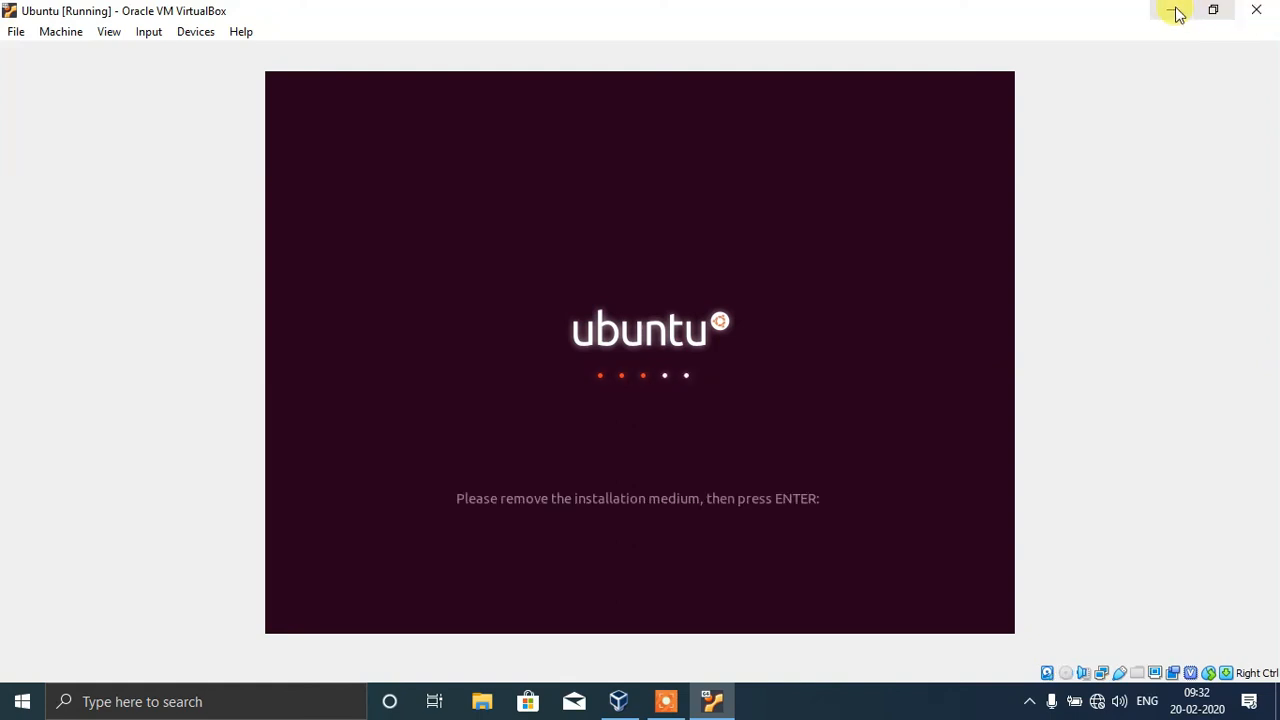
pyautogui.click(1257, 12)
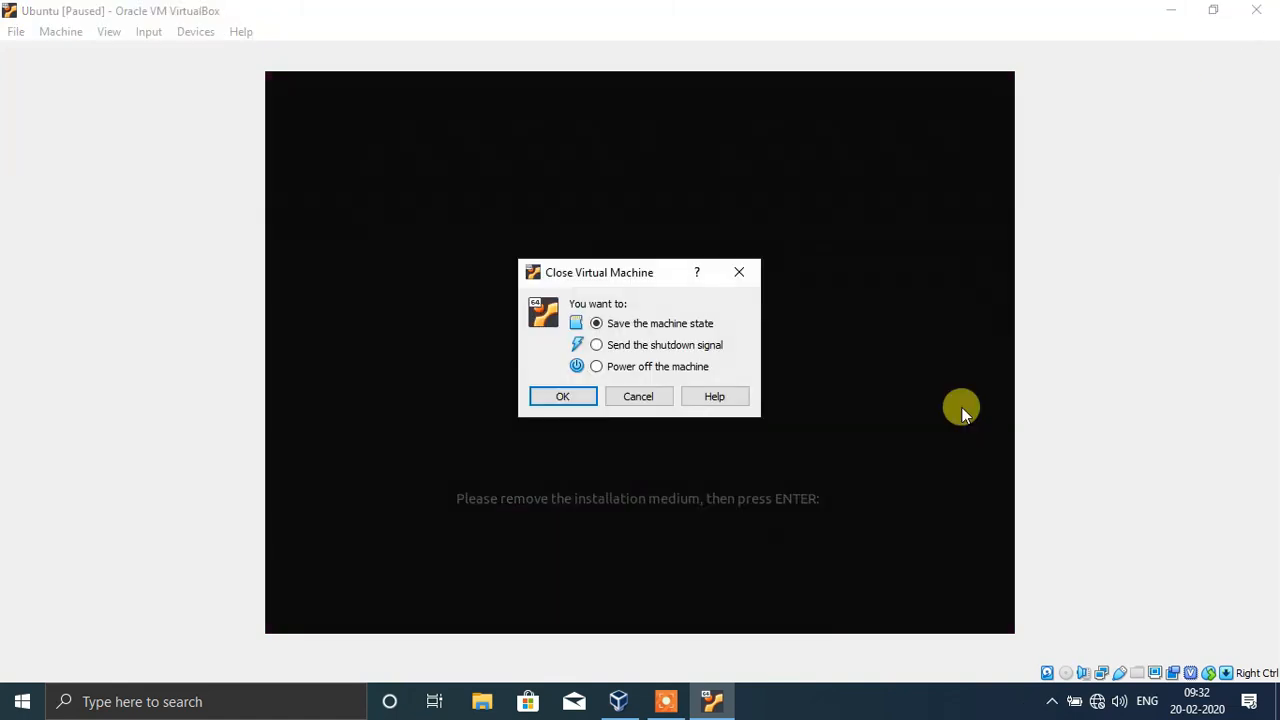
pyautogui.click(614, 368)
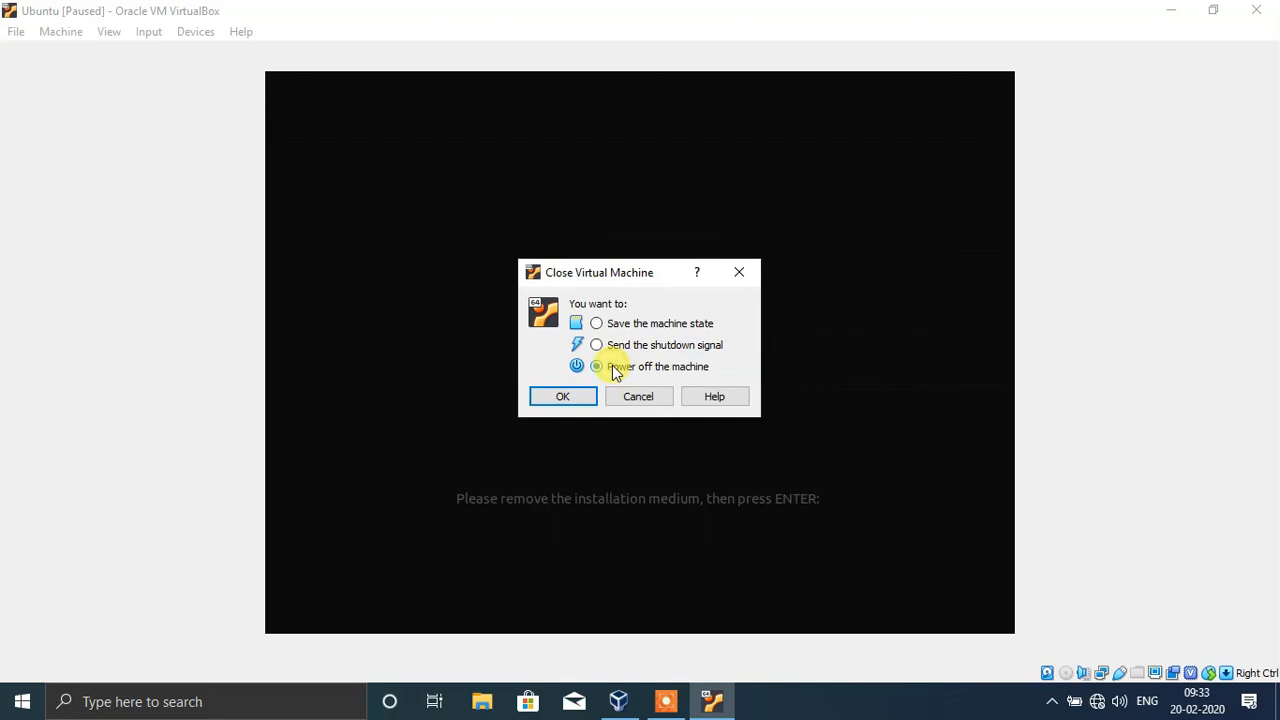
pyautogui.click(566, 397)
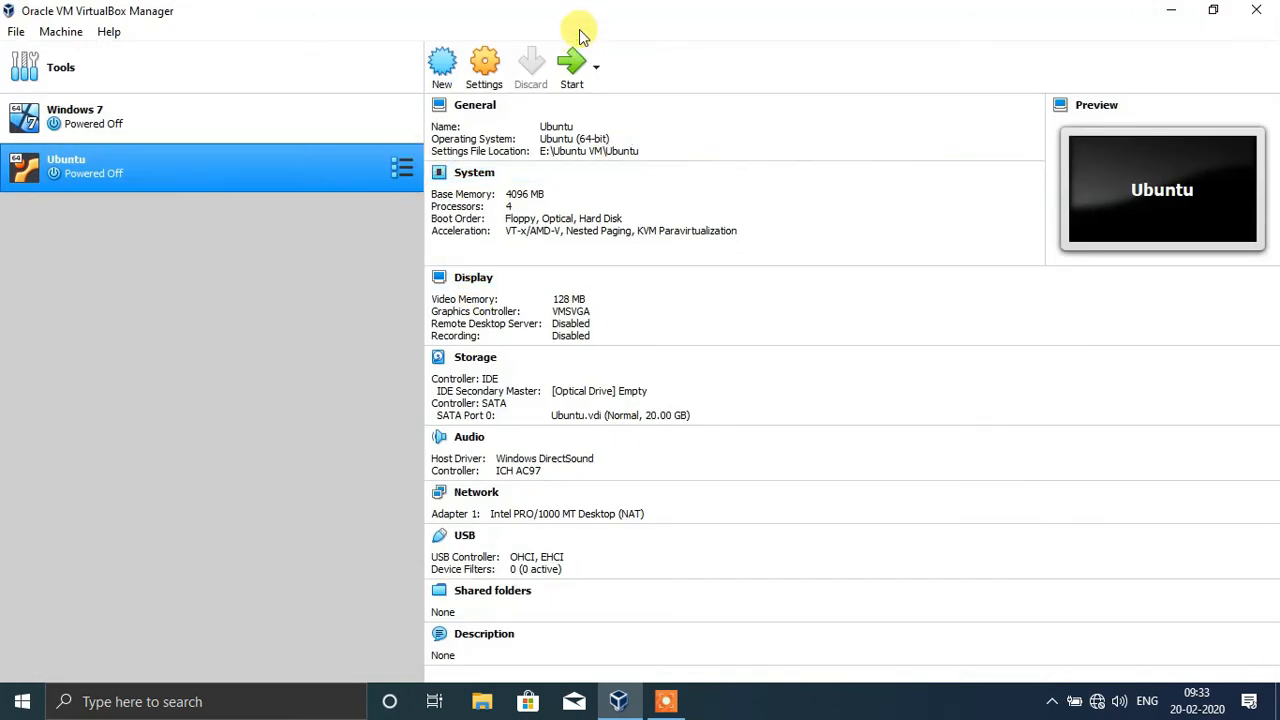
# - Start the Ubuntu virtual machine and sign in to the listed user account with the account password
pyautogui.click(573, 75)
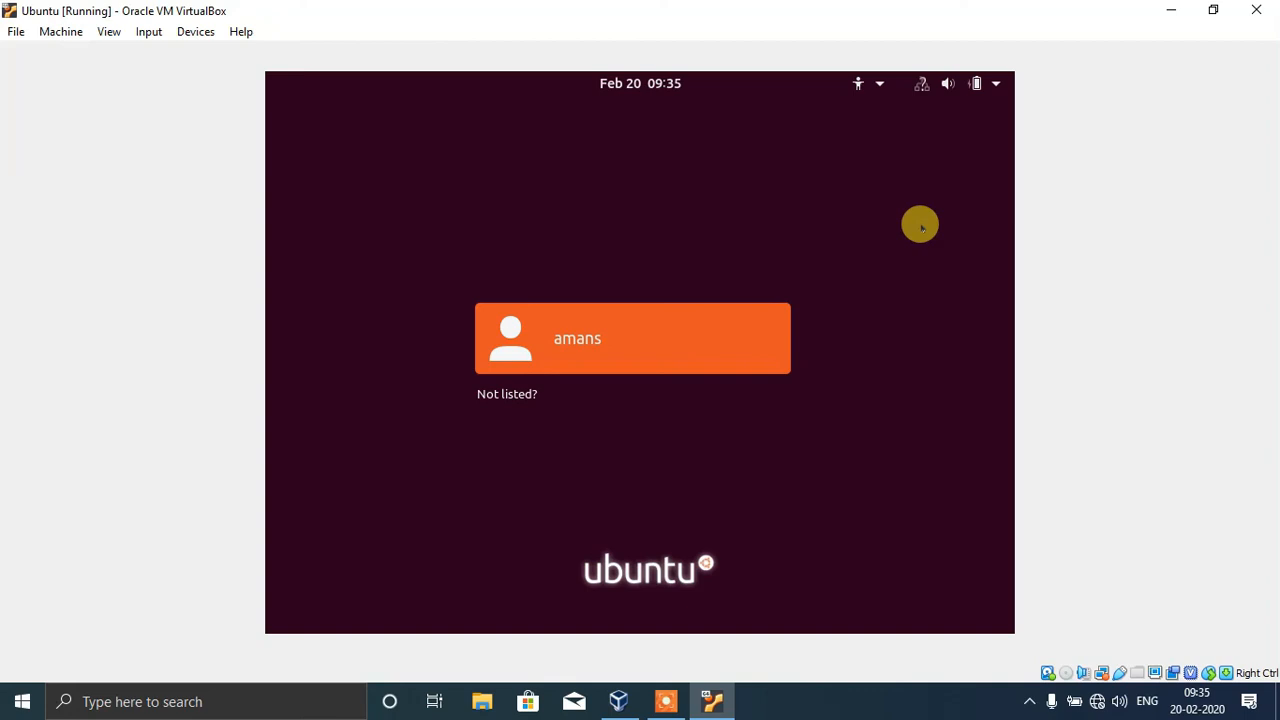
pyautogui.click(580, 345)
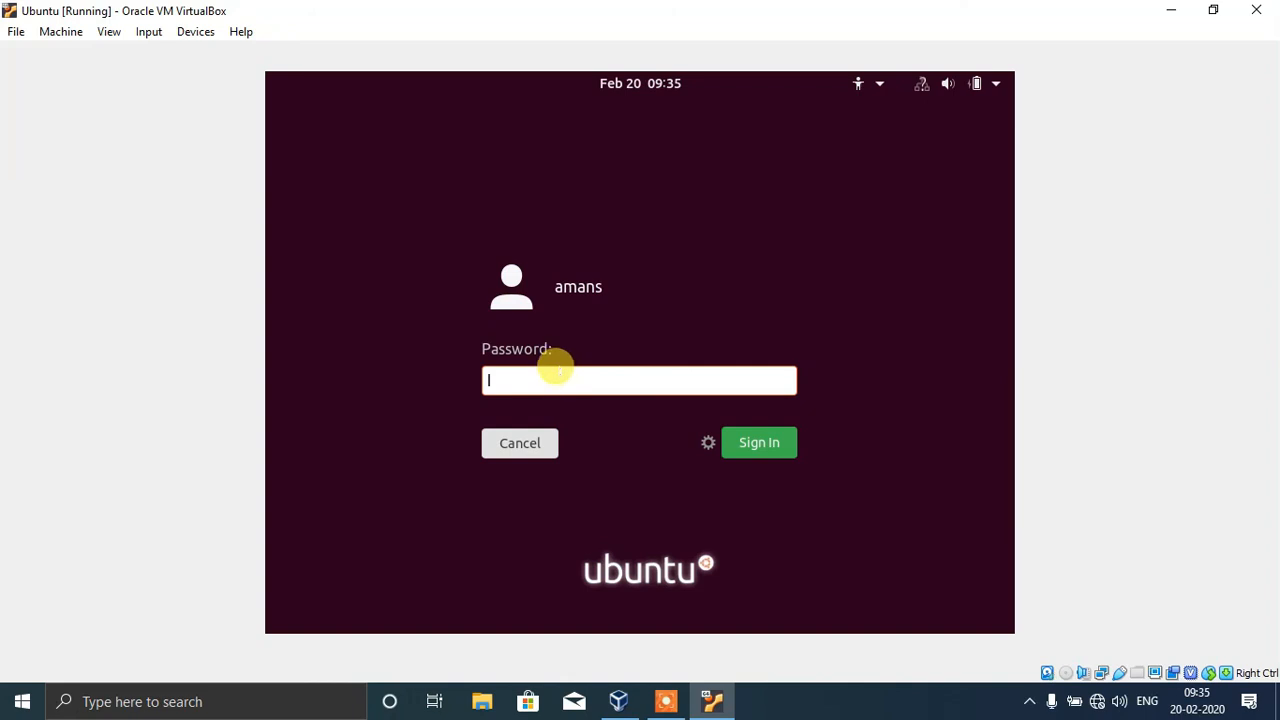
pyautogui.write('*')
pyautogui.press('BackSpace')
pyautogui.write('****')
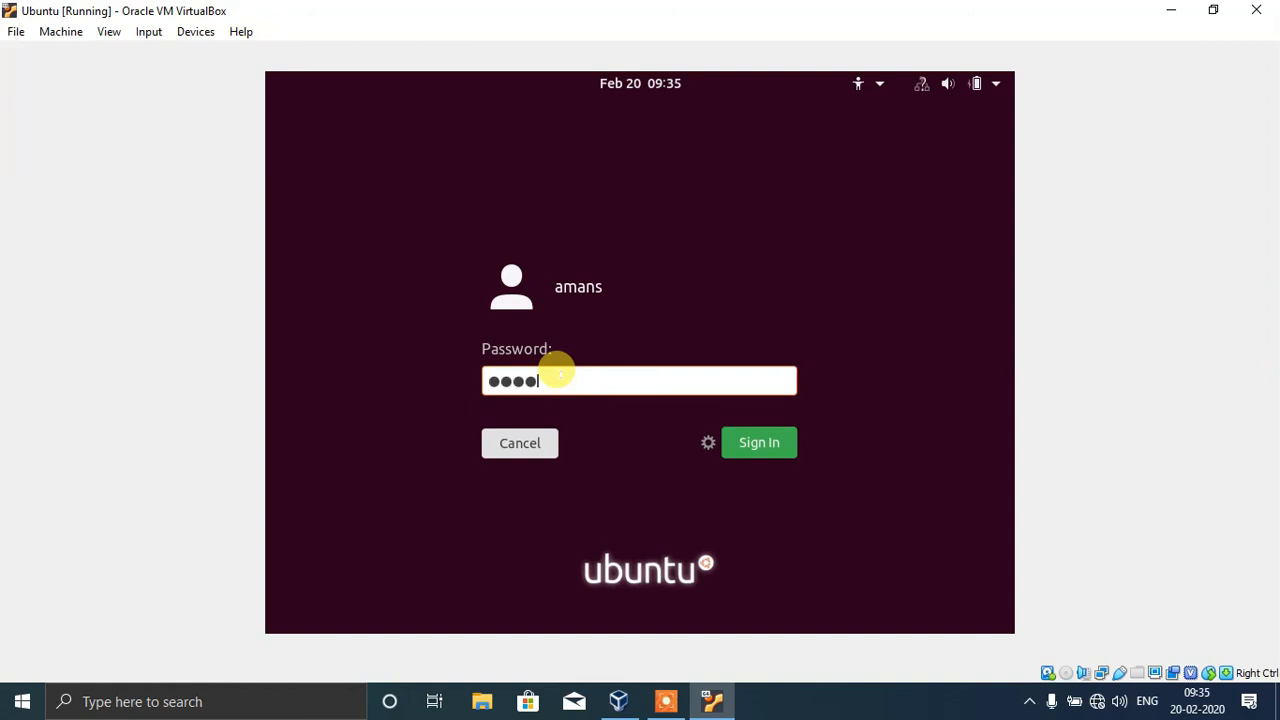
pyautogui.press('Return')
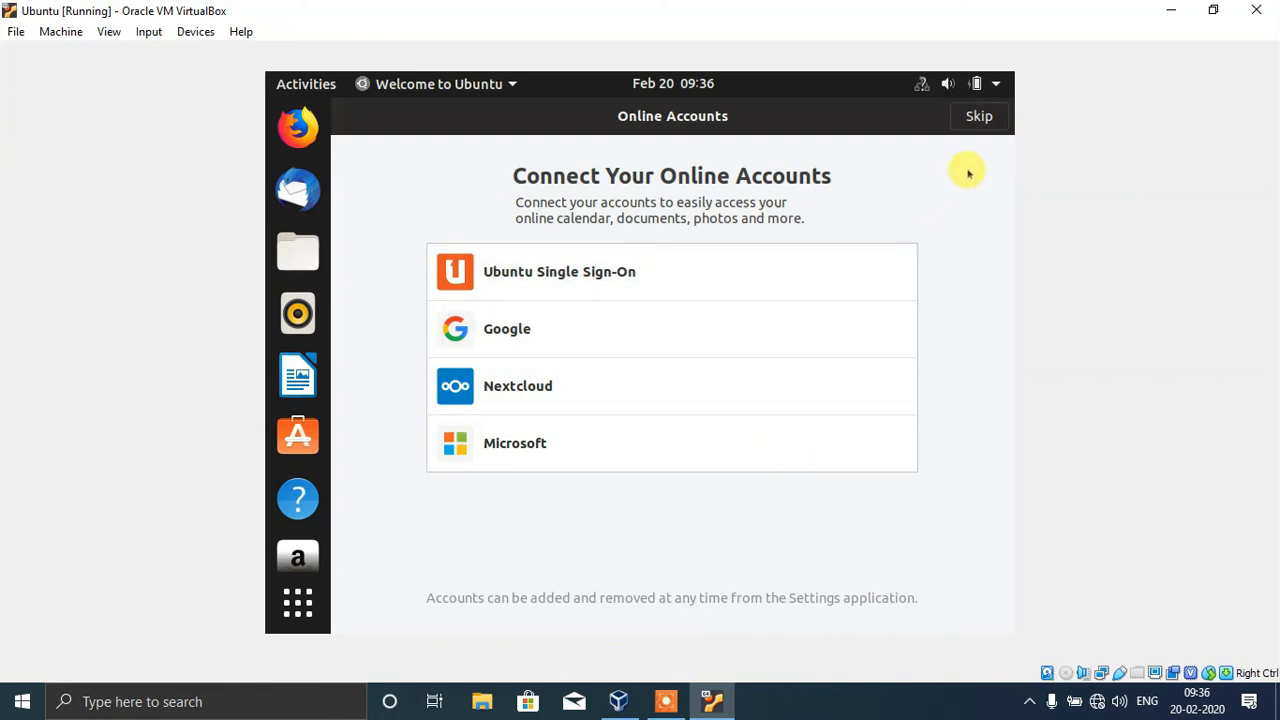
# - Complete the Ubuntu welcome setup, skipping online accounts, declining to send system info and leaving Location Services off
pyautogui.click(979, 119)
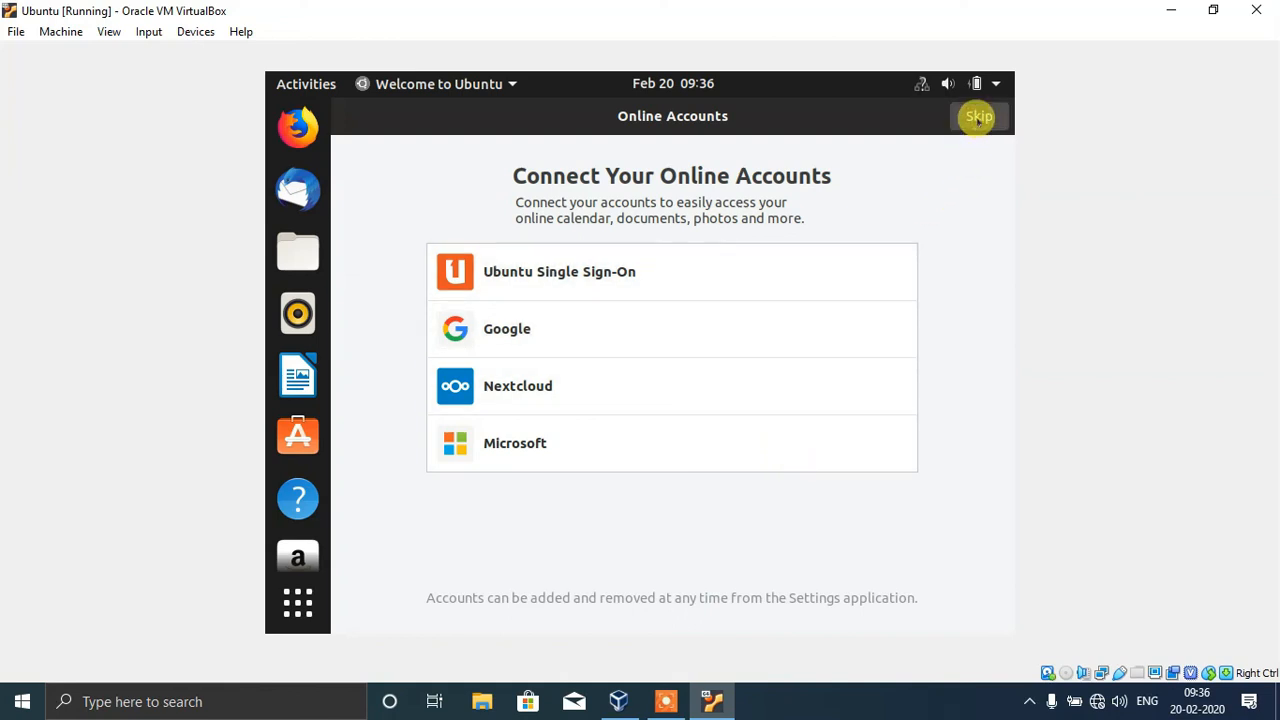
pyautogui.click(979, 117)
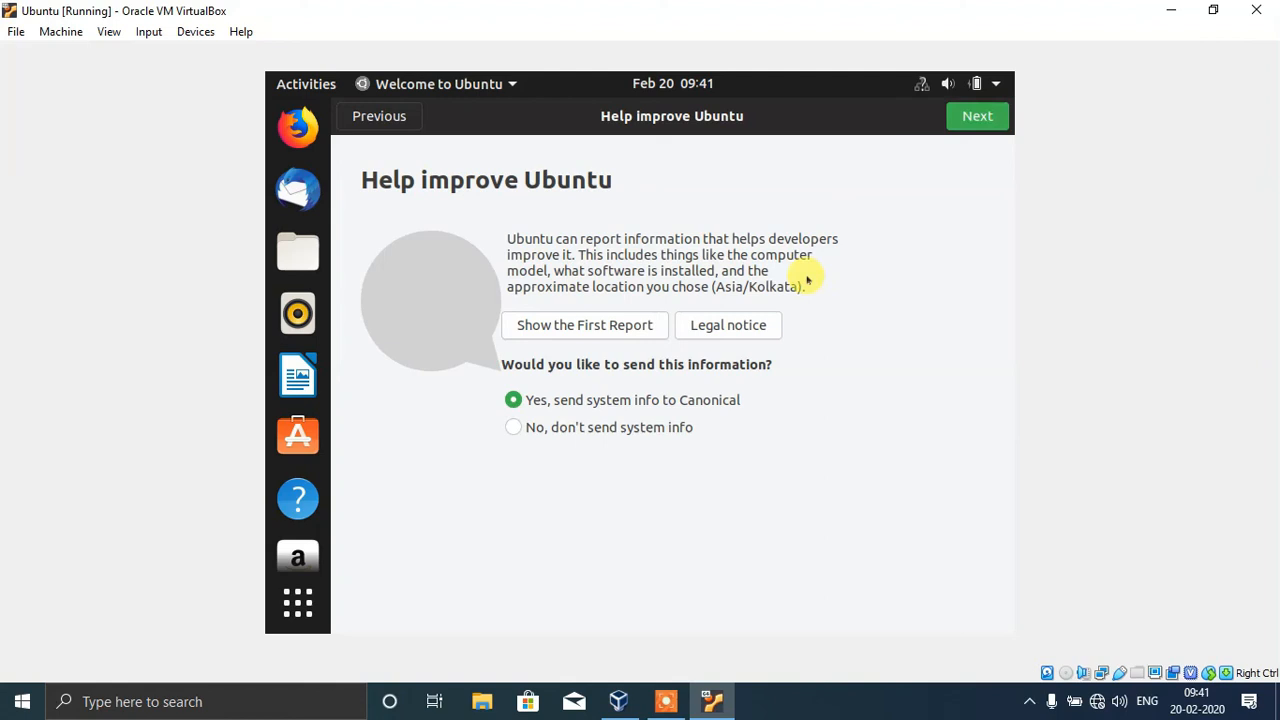
pyautogui.click(618, 426)
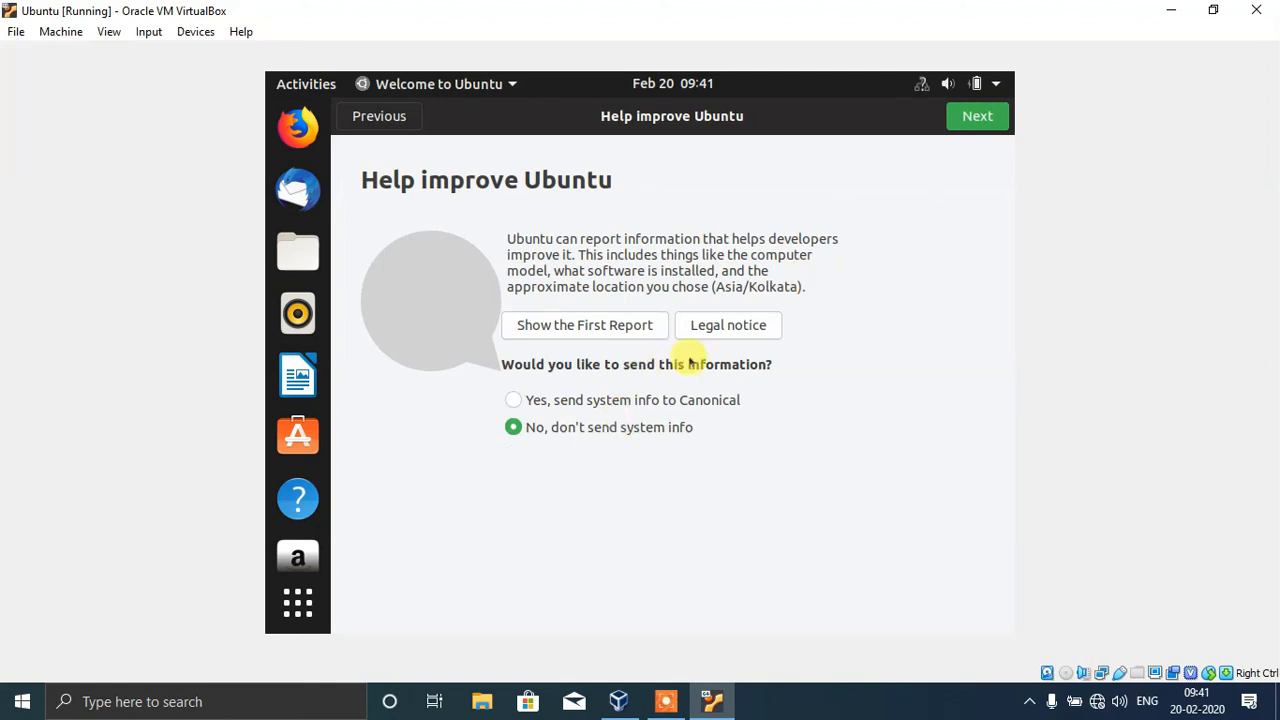
pyautogui.click(977, 117)
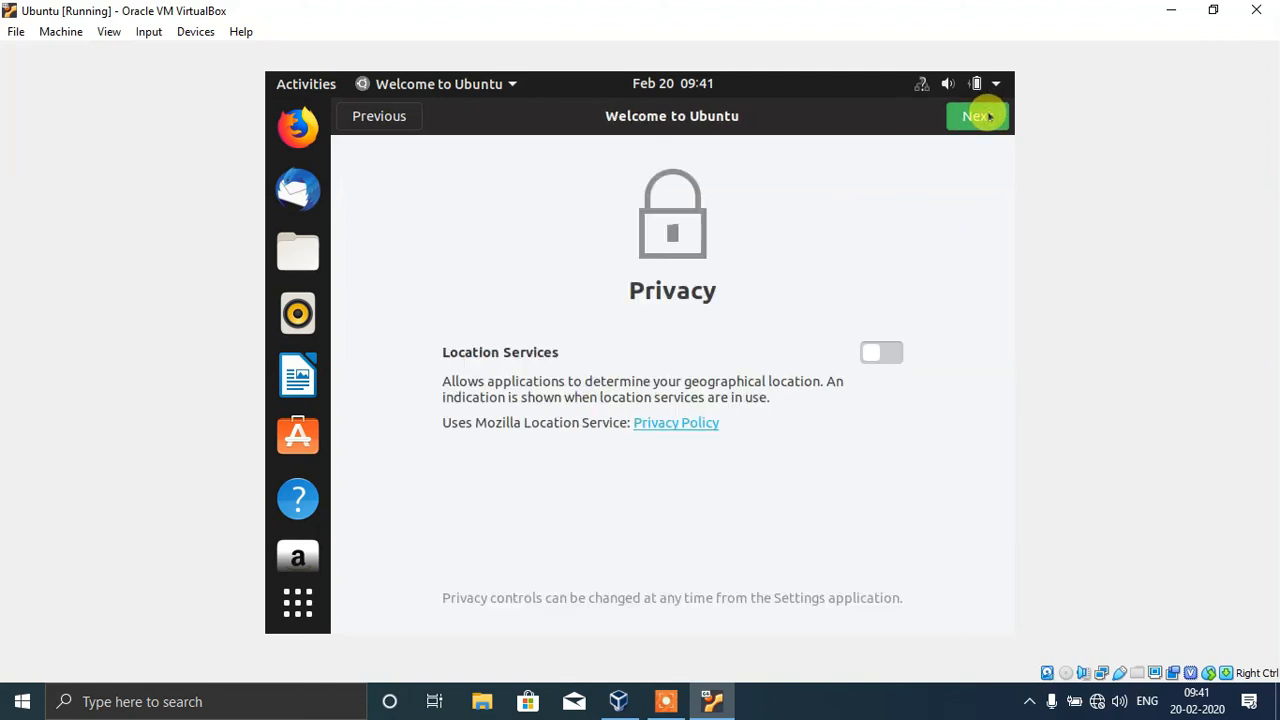
pyautogui.click(977, 116)
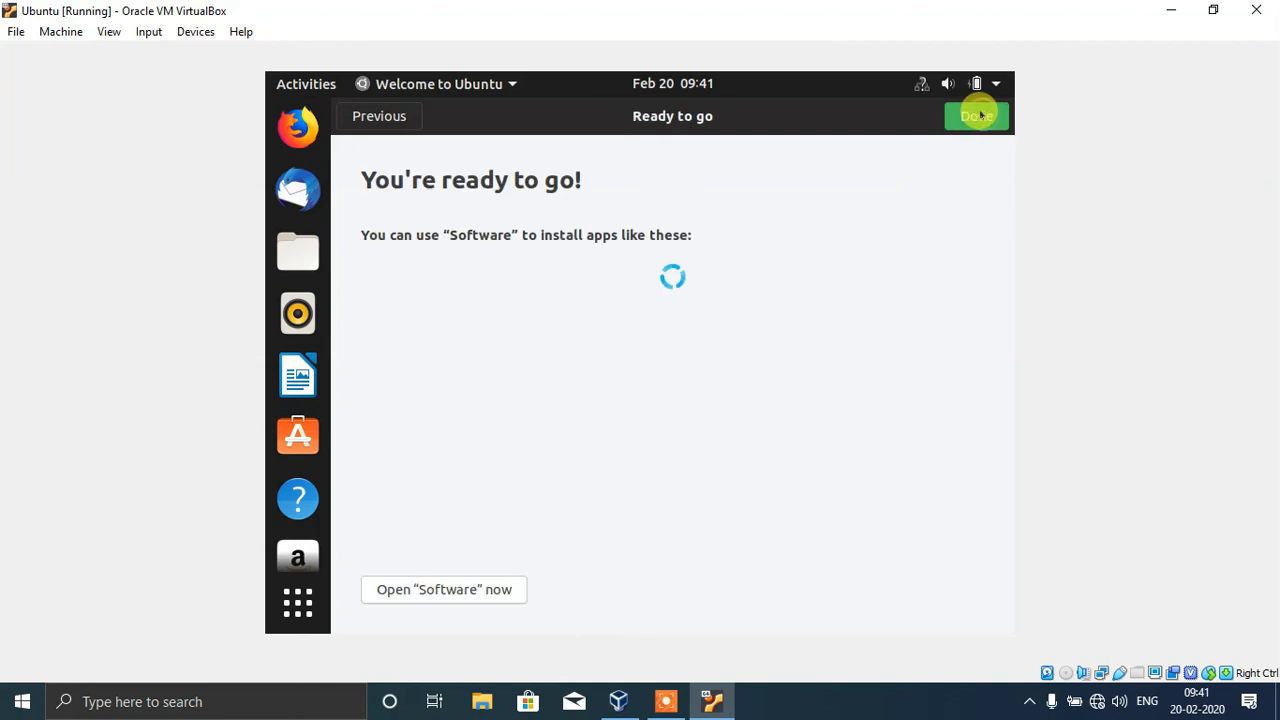
pyautogui.click(984, 116)
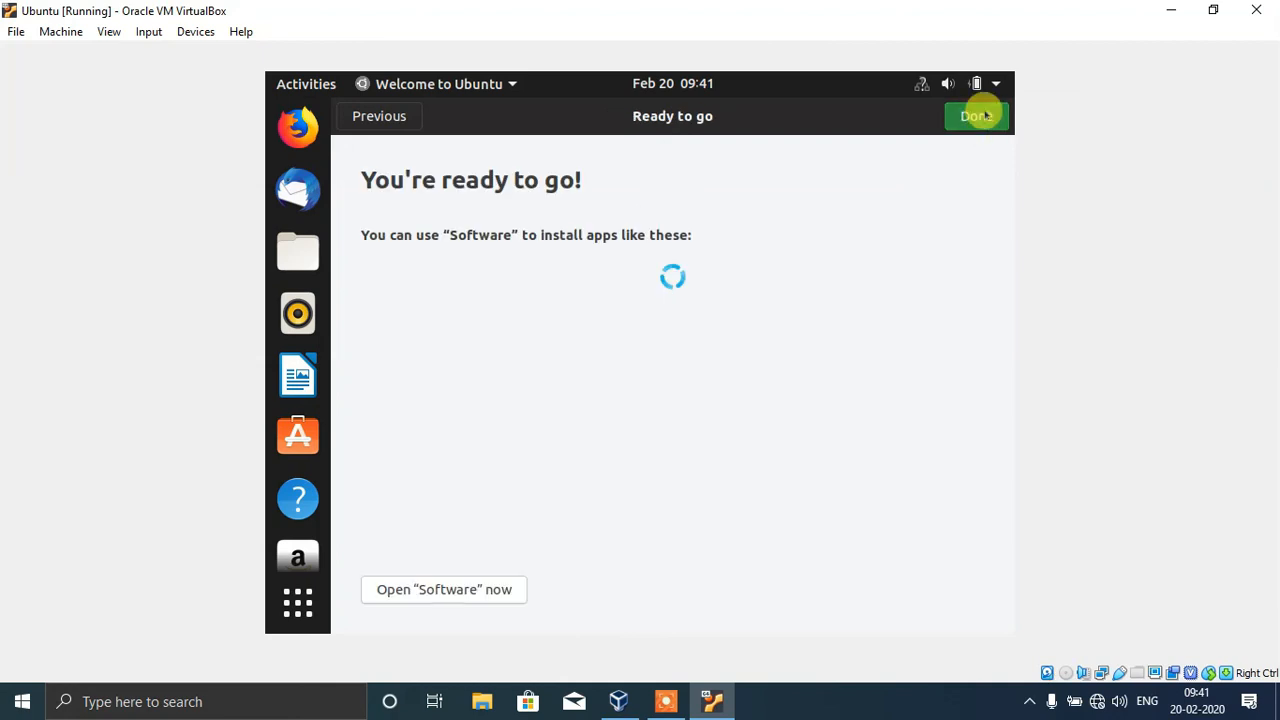